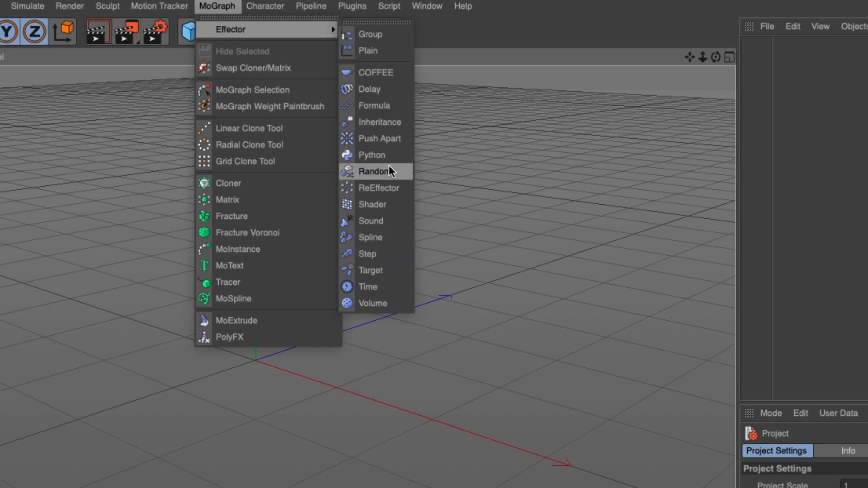
click(664, 320)
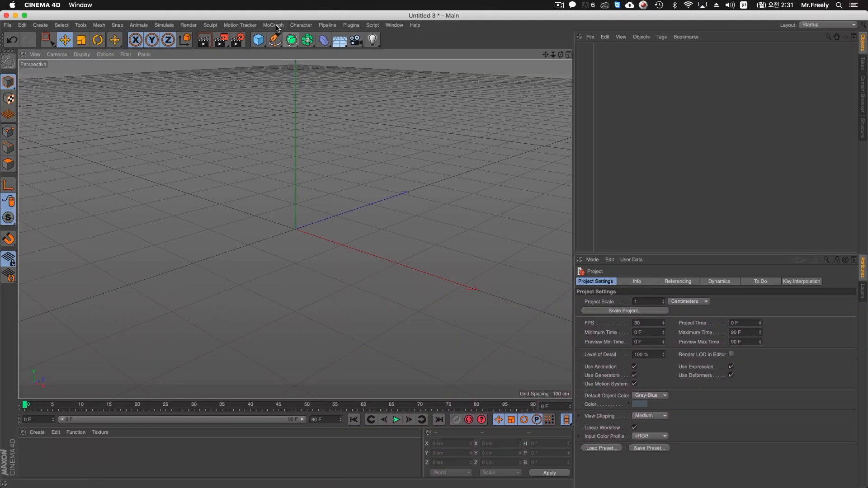
click(273, 25)
mouse_move(296, 39)
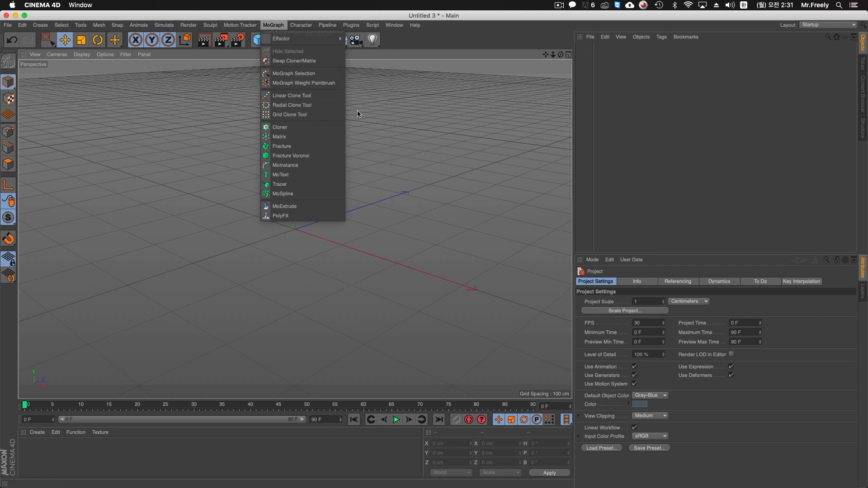
click(422, 153)
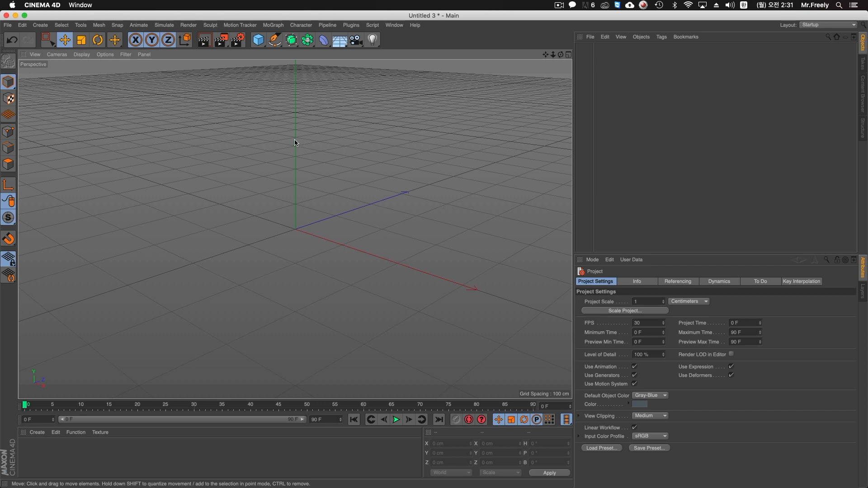
- Add a sphere primitive to the scene and display it shaded with its mesh lines in the perspective view
drag(260, 42, 438, 78)
alt+drag(342, 203, 351, 203)
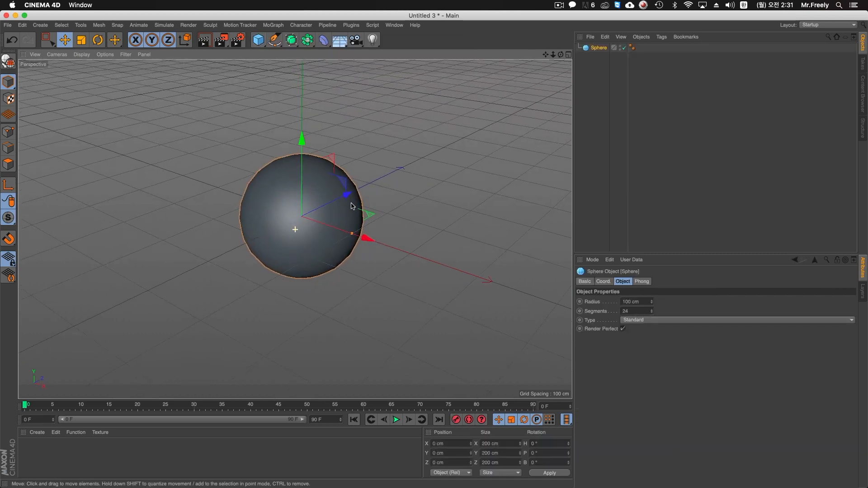
click(81, 55)
click(108, 77)
scroll(326, 216, up, 5)
mouse_move(325, 216)
alt+mouse_down()
mouse_move(330, 227)
mouse_move(325, 214)
alt+mouse_up()
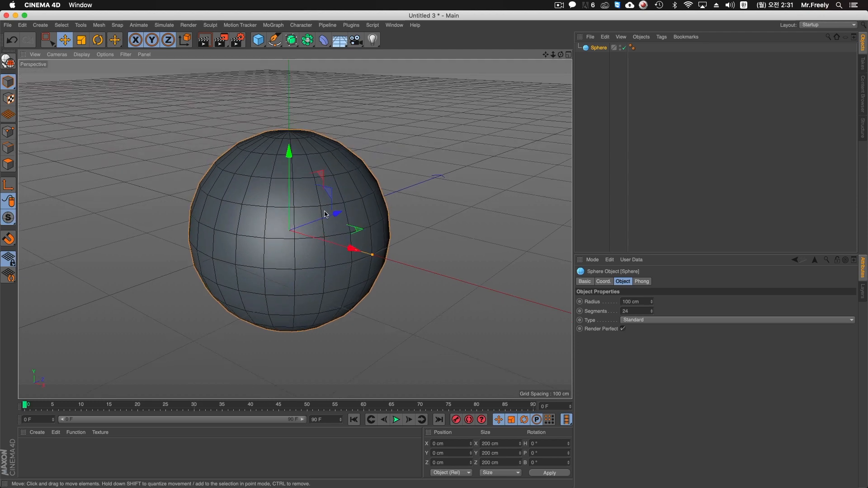
- Add a Cloner object and create a second sphere as its child
click(273, 25)
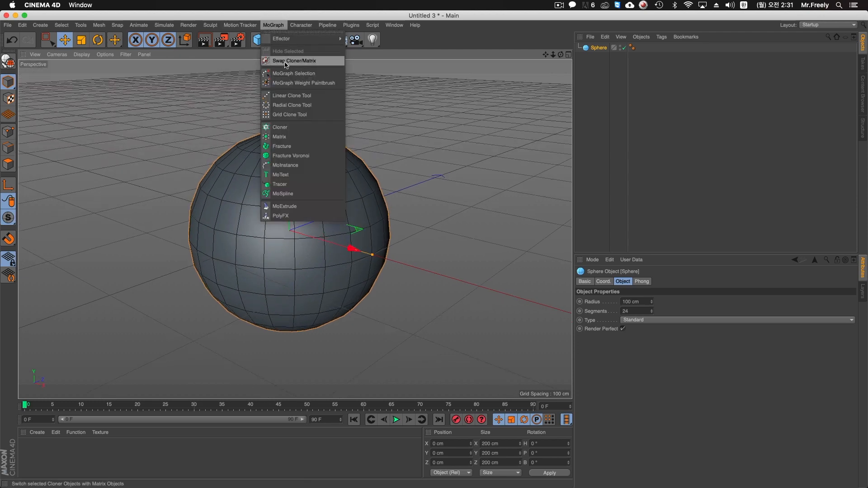
click(280, 126)
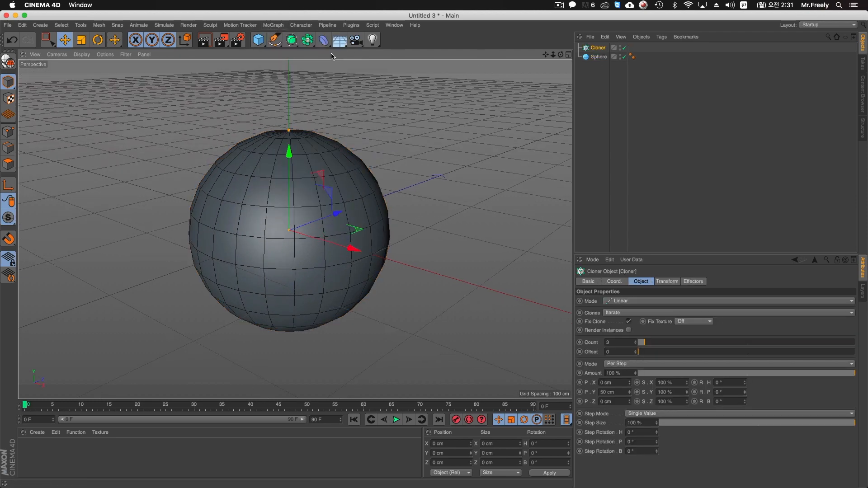
click(274, 25)
shift+drag(258, 40, 432, 69)
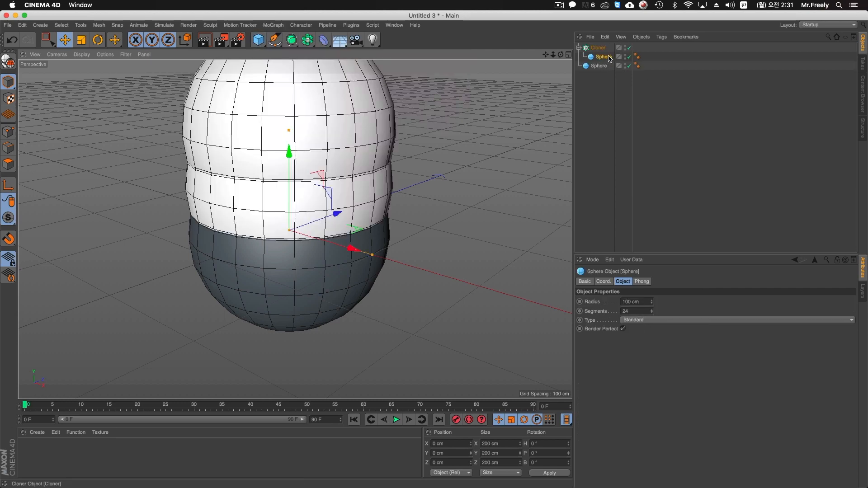
- Reduce the radius of the sphere inside the Cloner to 20 cm, and finally to 15 cm
click(647, 302)
text(20)
key(Return)
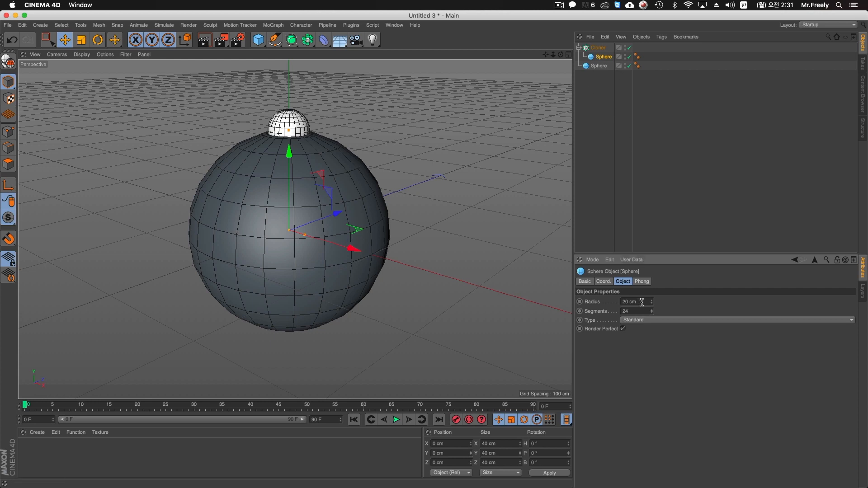
key(Return)
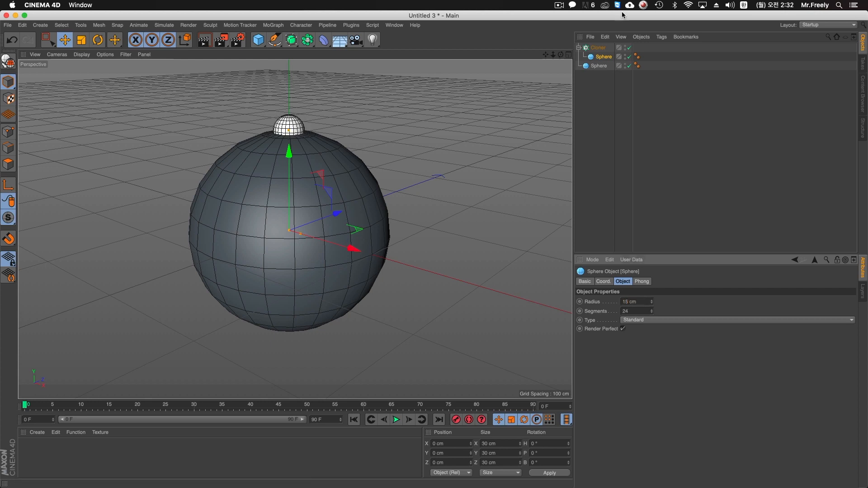
- Set the Cloner to Object mode with the original sphere as its target object, and hide that sphere
click(598, 48)
click(633, 301)
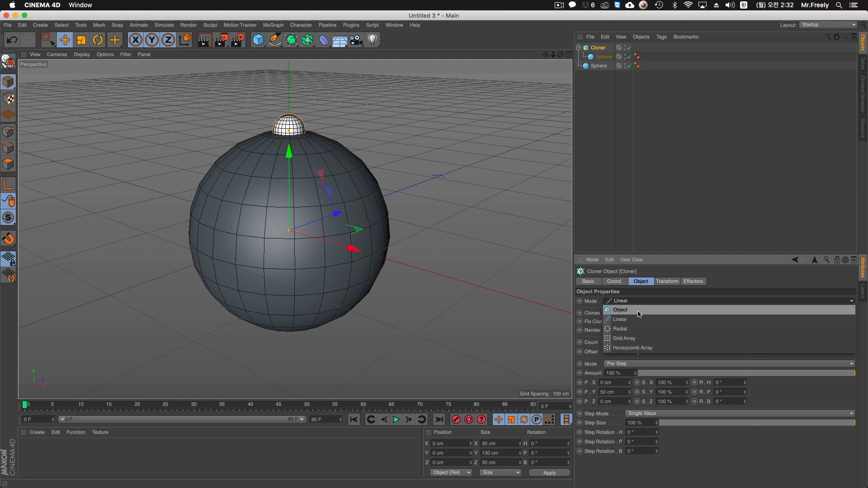
click(621, 314)
drag(596, 66, 629, 344)
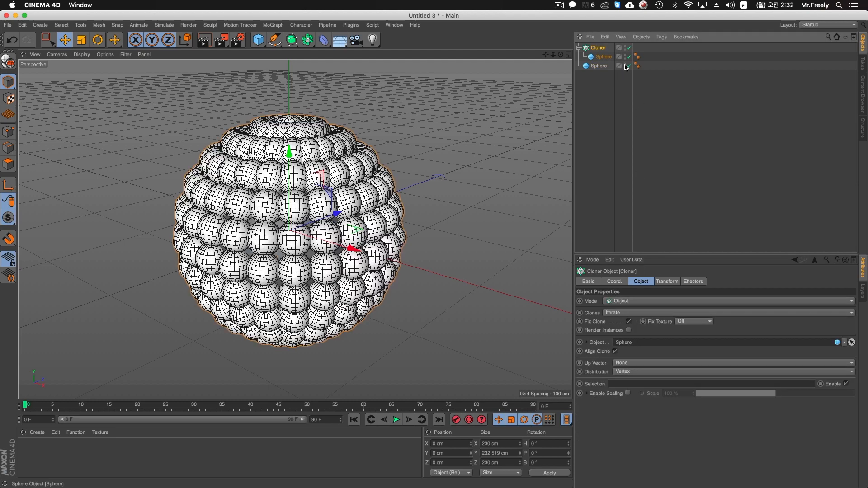
alt+drag(430, 240, 423, 229)
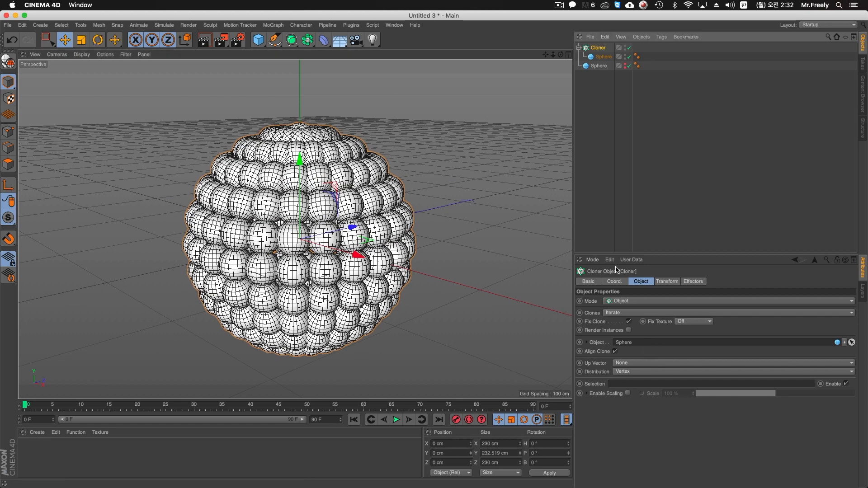
- Reduce the cloned sphere's radius to 13 cm and finally to 11 cm so that the clones overlap less
click(608, 58)
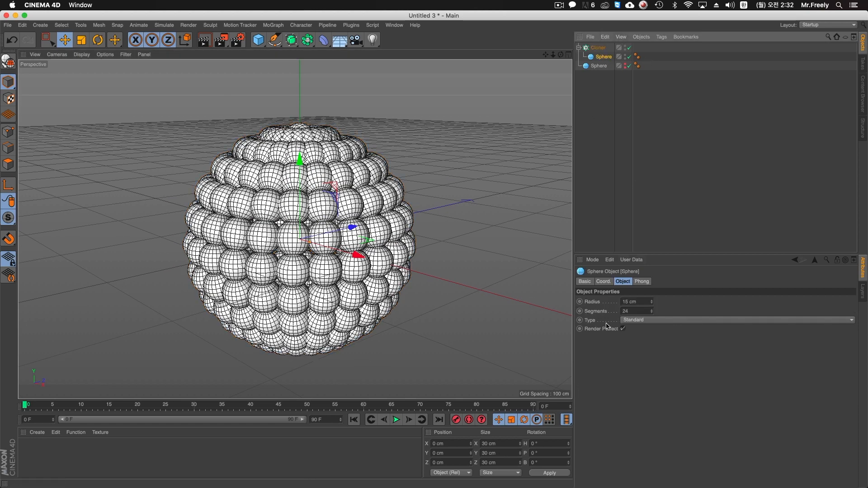
click(633, 301)
text(13)
key(Return)
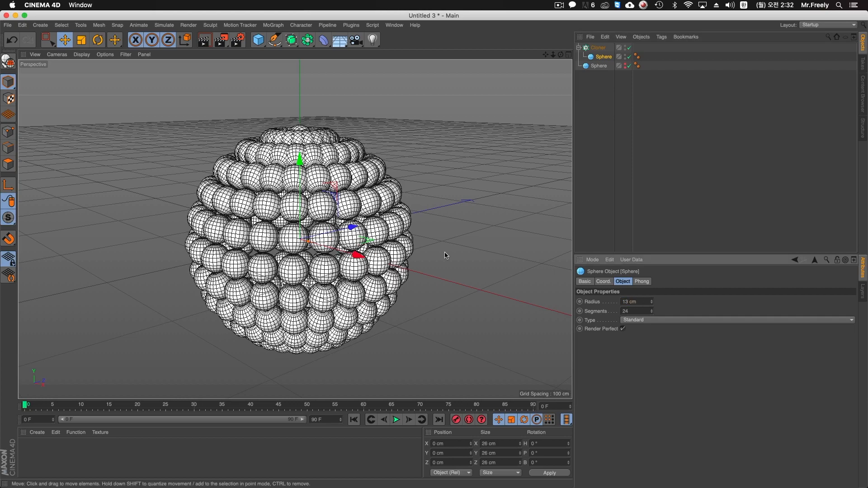
key(Return)
alt+drag(355, 186, 354, 220)
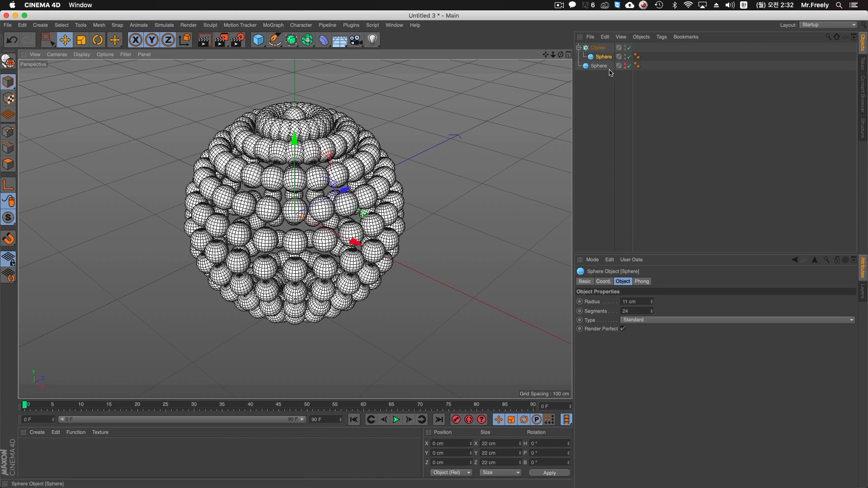
- Examine the Cloner's Up Vector and Distribution options and how the clones are arranged around the sphere
click(598, 48)
mouse_move(531, 356)
alt+mouse_down()
mouse_move(484, 320)
mouse_move(471, 291)
mouse_move(484, 292)
alt+mouse_up()
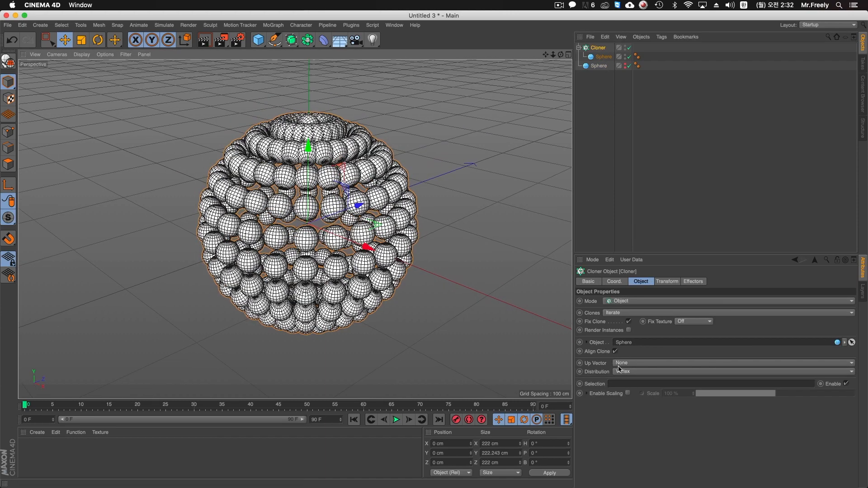
click(624, 364)
click(602, 363)
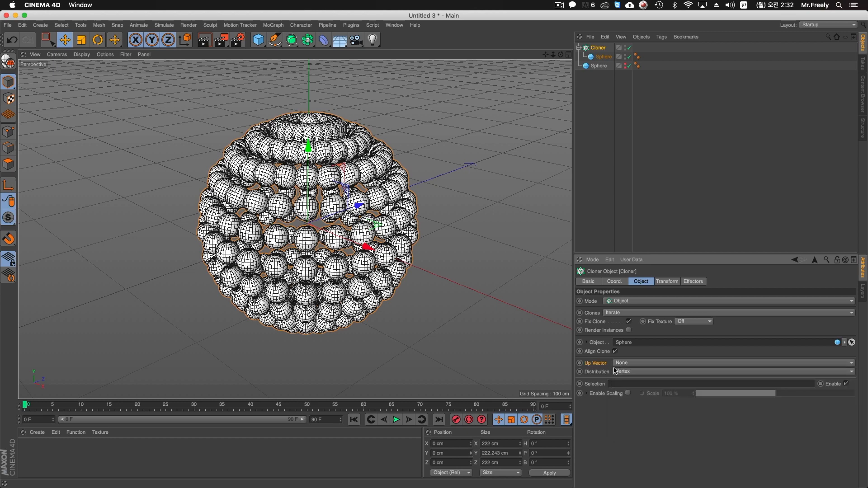
click(631, 373)
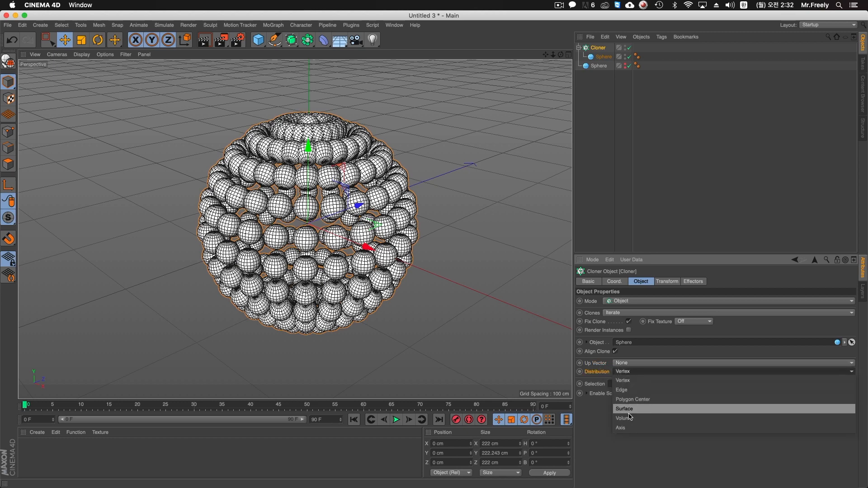
click(624, 454)
alt+drag(552, 317, 533, 283)
alt+drag(445, 276, 410, 244)
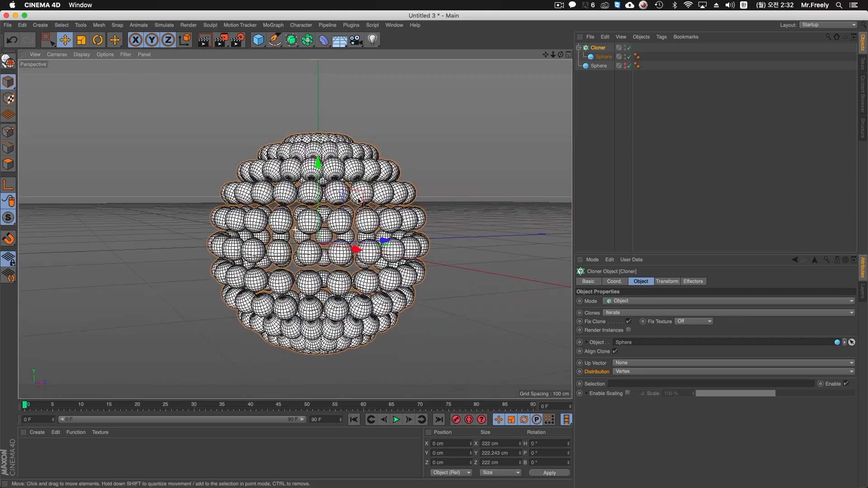
alt+middle_drag(410, 244, 368, 222)
alt+middle_drag(391, 136, 399, 138)
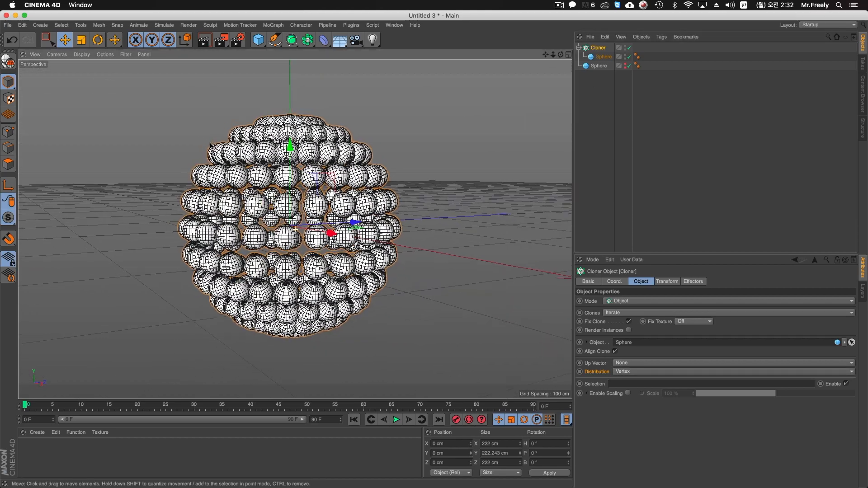
- Detach the MoGraph effector list as a floating palette over the viewport
click(272, 26)
mouse_move(248, 26)
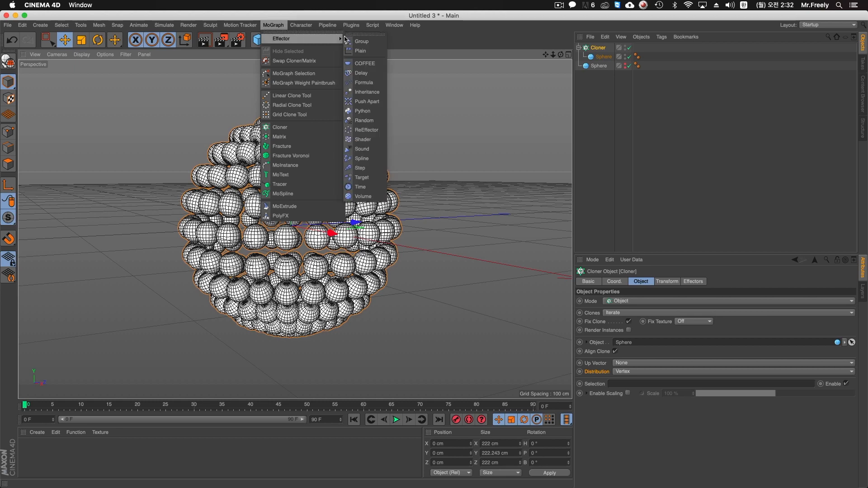
click(352, 34)
drag(378, 37, 494, 68)
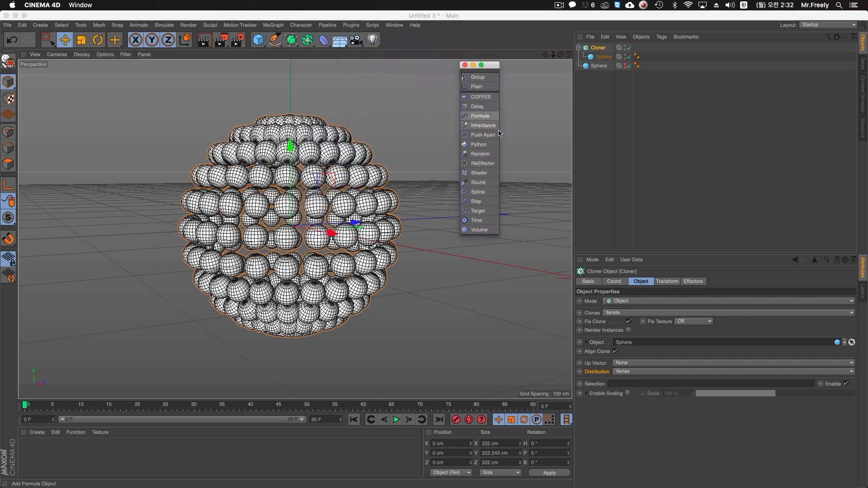
- Enlarge the floating effector palette's icons and resize and reposition the palette so every effector fits
drag(499, 235, 508, 239)
right_click(482, 241)
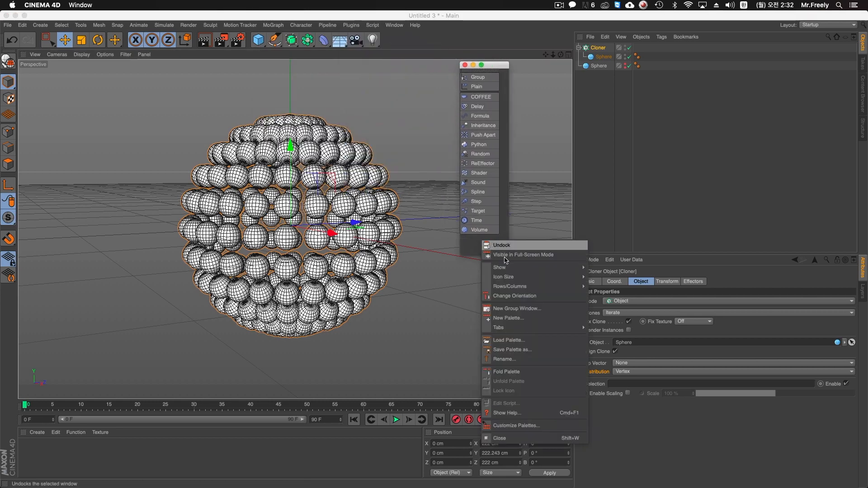
click(606, 286)
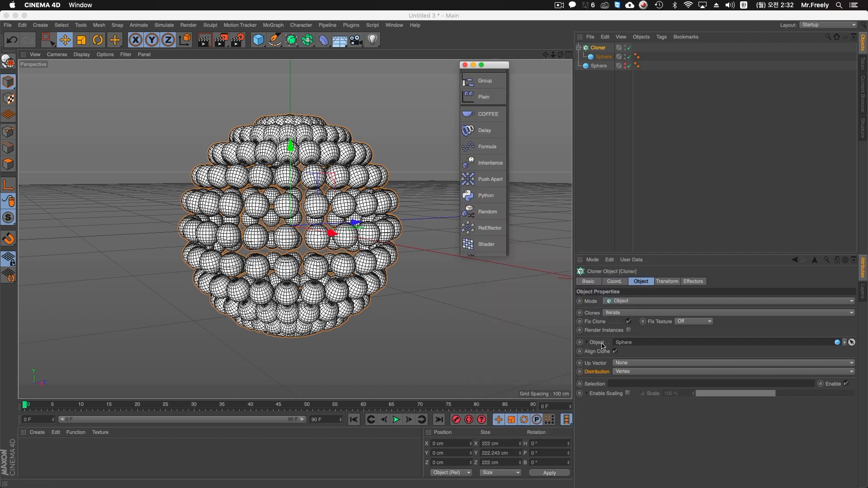
drag(504, 258, 507, 354)
drag(486, 65, 509, 75)
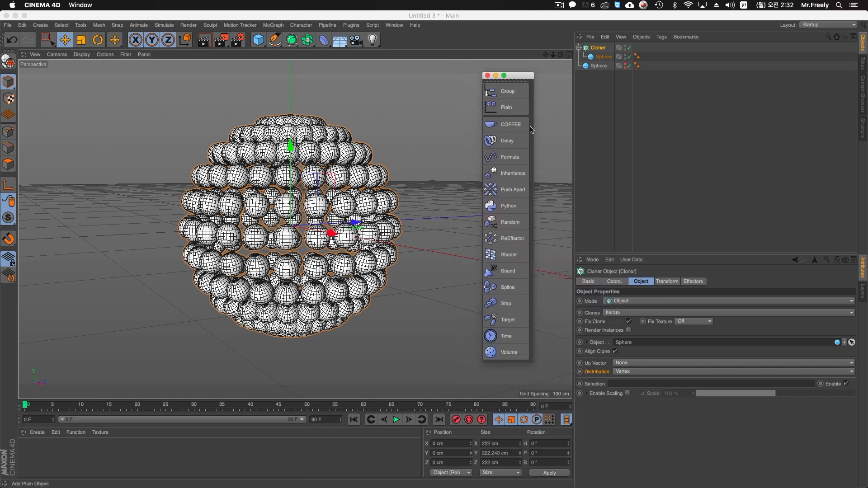
- Apply a Random effector to the Cloner and set its position variation to X 253 cm, Y 383 cm and Z 314 cm
click(511, 223)
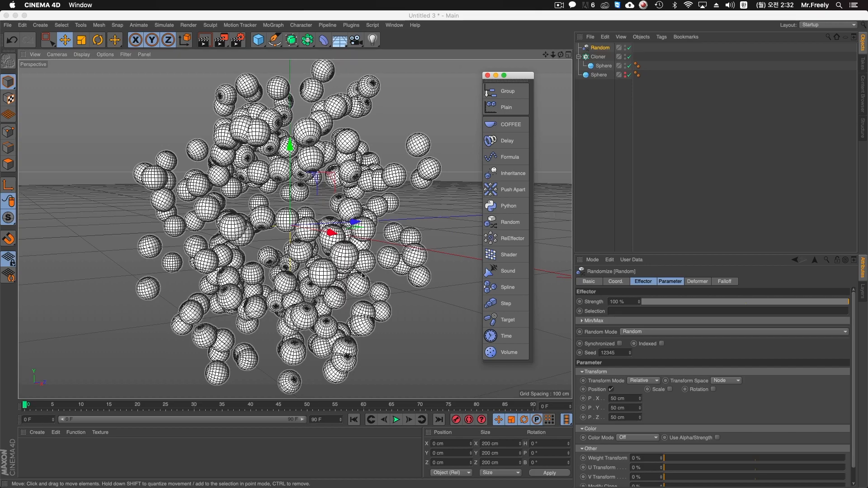
drag(640, 401, 344, 262)
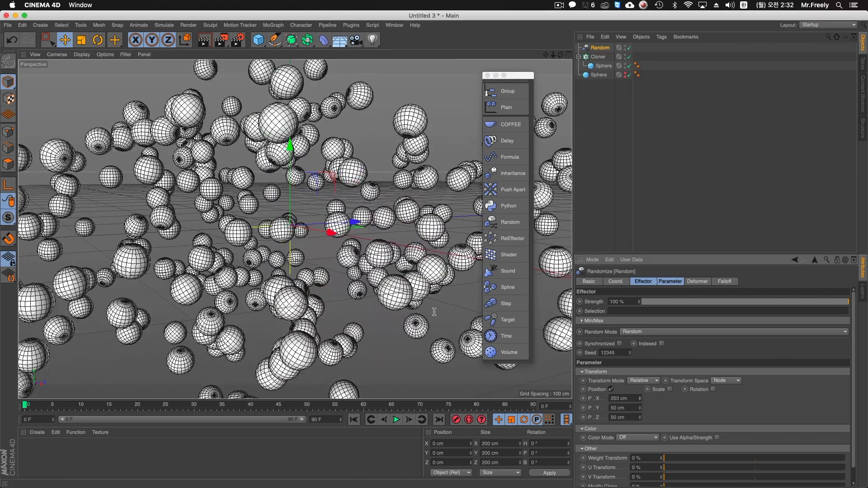
scroll(329, 257, down, 4)
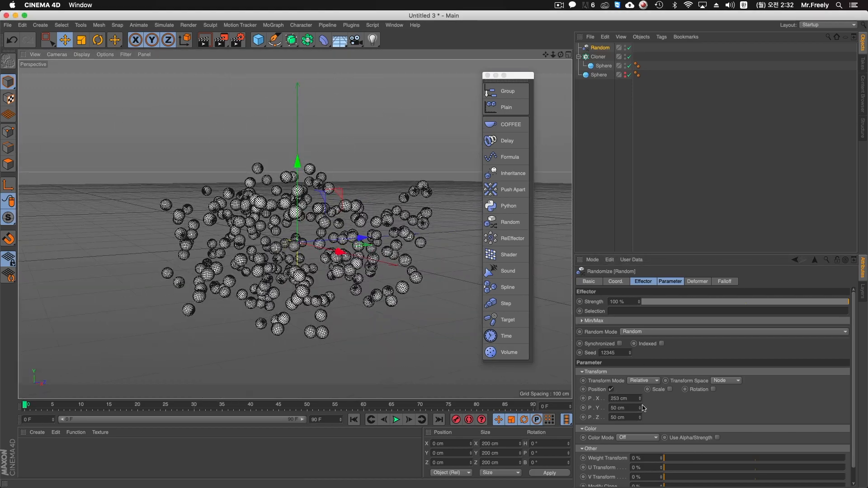
mouse_move(640, 408)
mouse_down()
mouse_move(641, 376)
mouse_move(645, 443)
mouse_move(640, 393)
mouse_up()
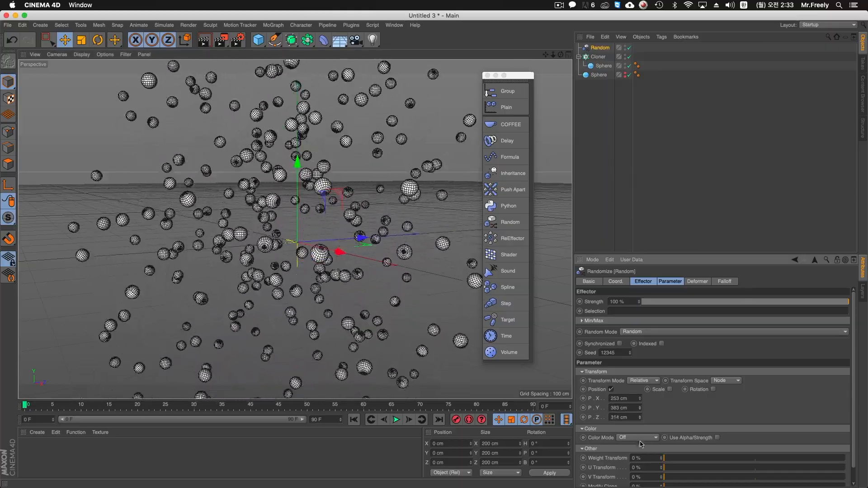
- Enable uniform scale variation of 1.97 and rotation variation of H 142°, P 217° and B 170° on the Random effector
click(670, 390)
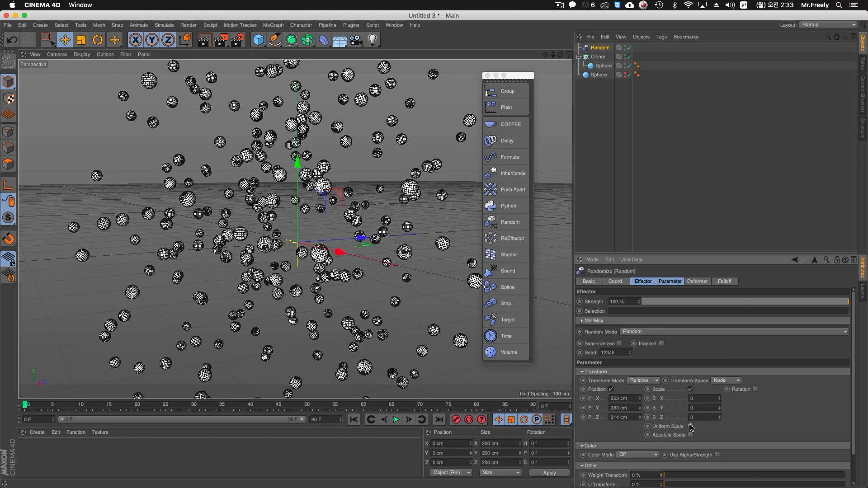
click(691, 426)
drag(721, 399, 785, 388)
click(755, 390)
drag(785, 417, 785, 399)
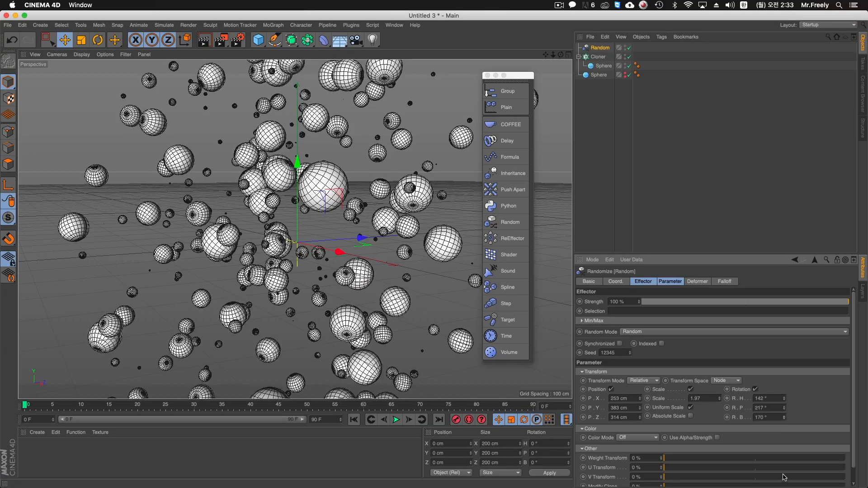
- Examine the randomized clones from several angles and distances in the perspective view
alt+drag(370, 273, 402, 283)
alt+right_drag(391, 271, 316, 285)
alt+middle_drag(315, 286, 327, 231)
alt+right_drag(327, 232, 362, 240)
alt+drag(362, 239, 344, 242)
alt+right_drag(317, 257, 357, 255)
alt+middle_drag(327, 260, 350, 280)
alt+drag(350, 280, 434, 258)
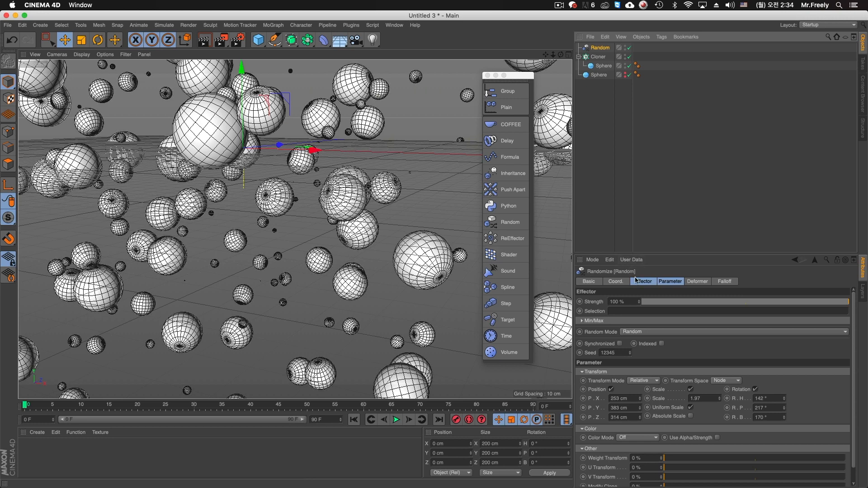
- Show only the Random effector's Effector settings, set its random mode to Gaussian and view the redistributed clones
click(616, 282)
click(643, 283)
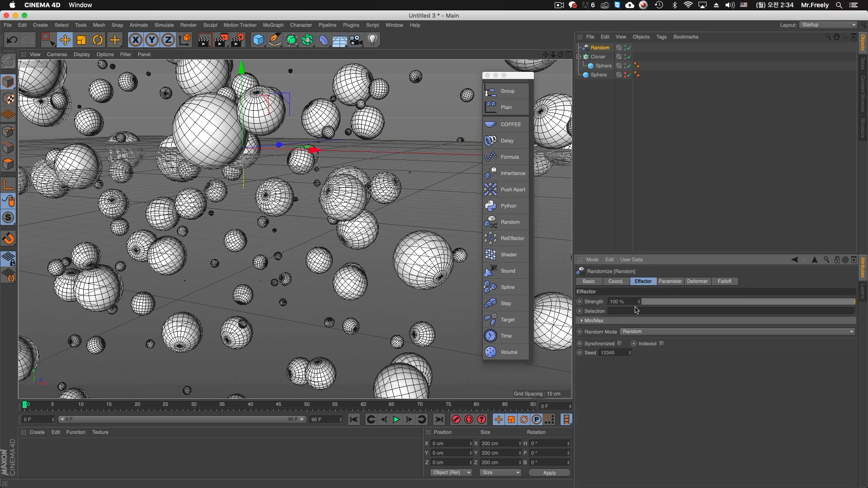
click(647, 339)
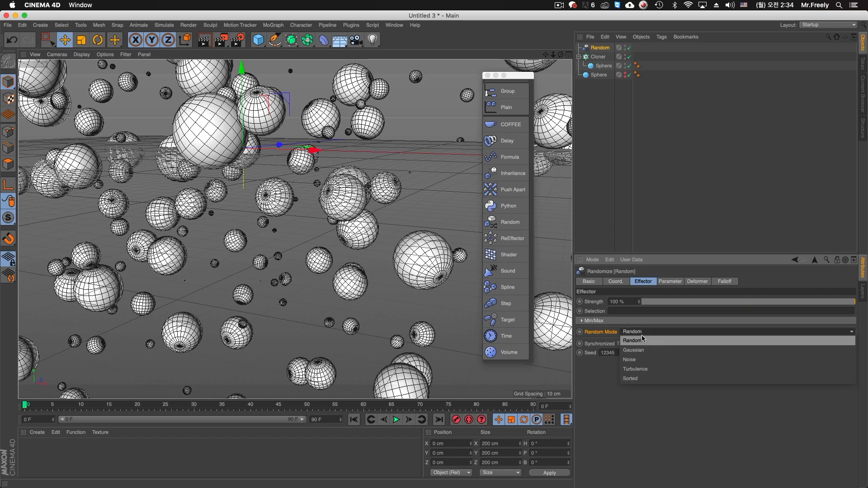
click(648, 348)
alt+drag(430, 276, 476, 316)
- Set the Random effector's random mode to Noise and play the animation forwards
click(647, 332)
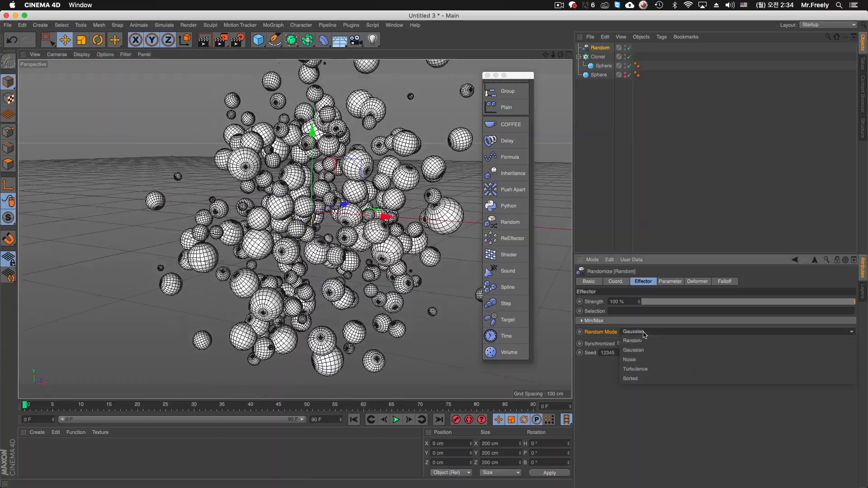
click(641, 356)
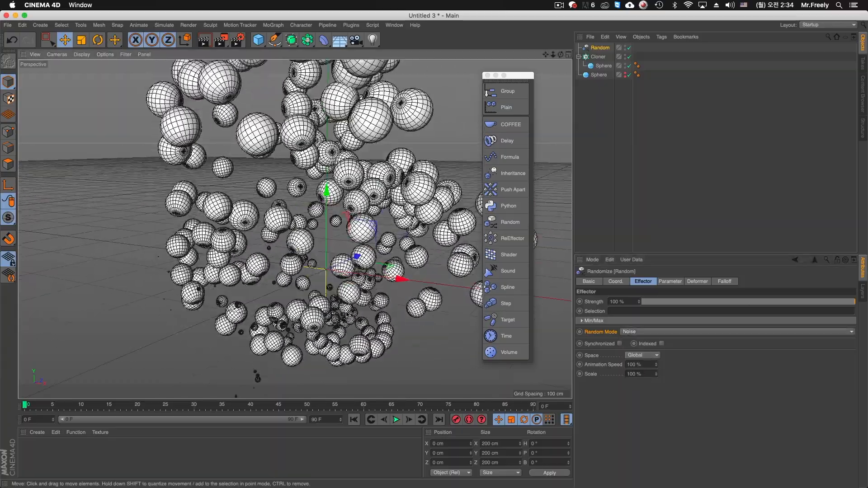
click(396, 420)
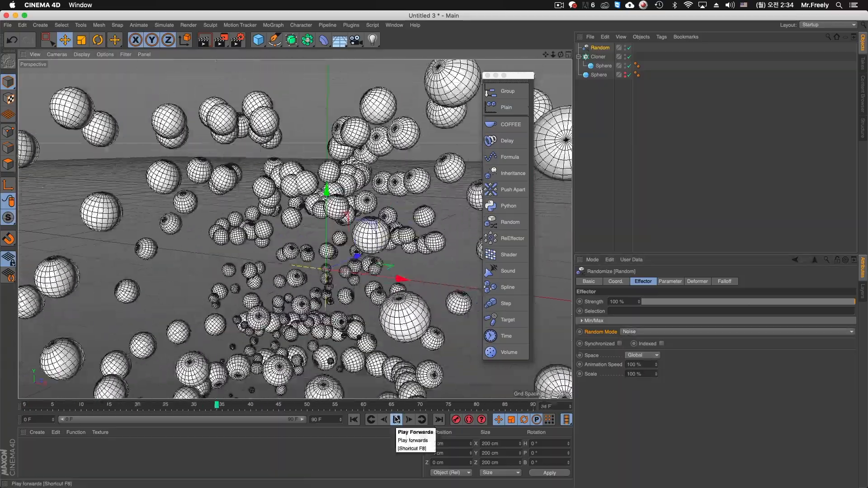
- Set the project length to 300 frames and extend the preview range to frame 291
text(300)
key(Return)
drag(102, 420, 57, 447)
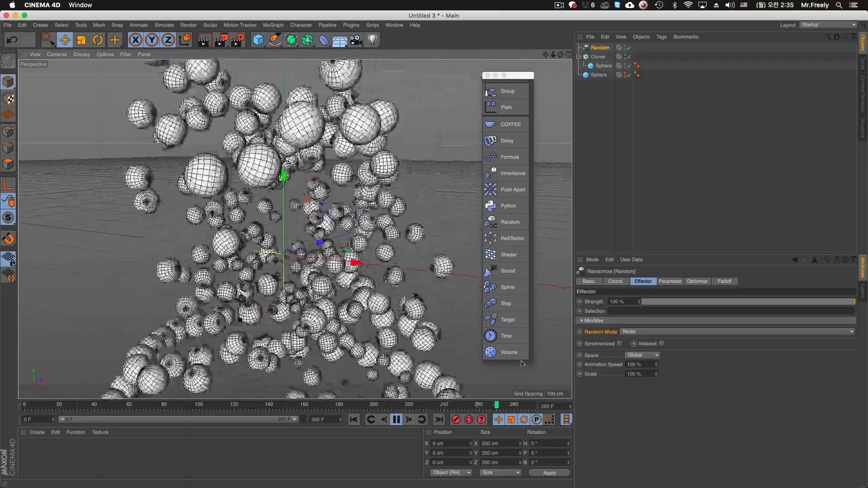
- Set the Random effector's noise animation speed to 20% and its noise scale to 200%
drag(645, 365, 582, 365)
text(30)
key(Return)
drag(641, 365, 569, 365)
text(20)
key(Tab)
text(20)
key(Return)
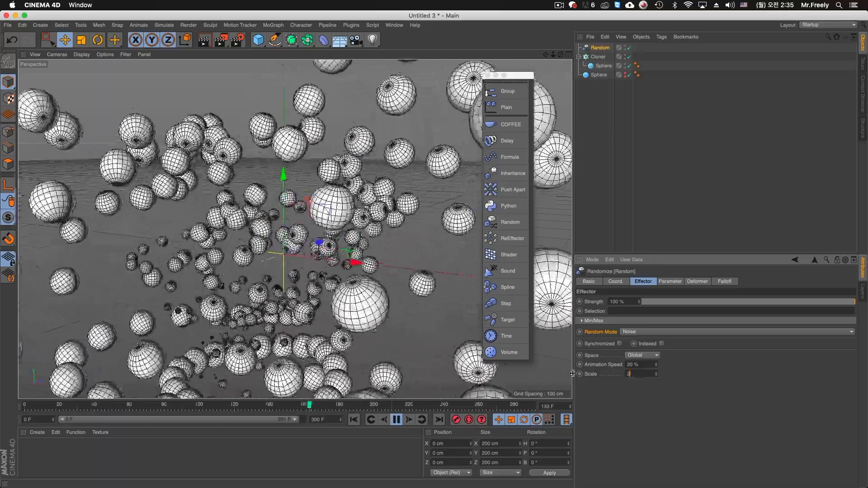
alt+middle_drag(362, 299, 335, 312)
drag(641, 374, 599, 373)
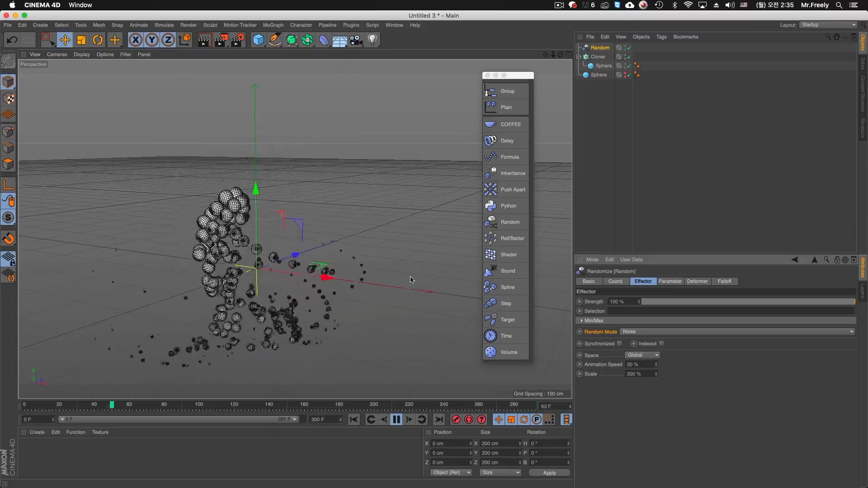
alt+drag(350, 283, 306, 284)
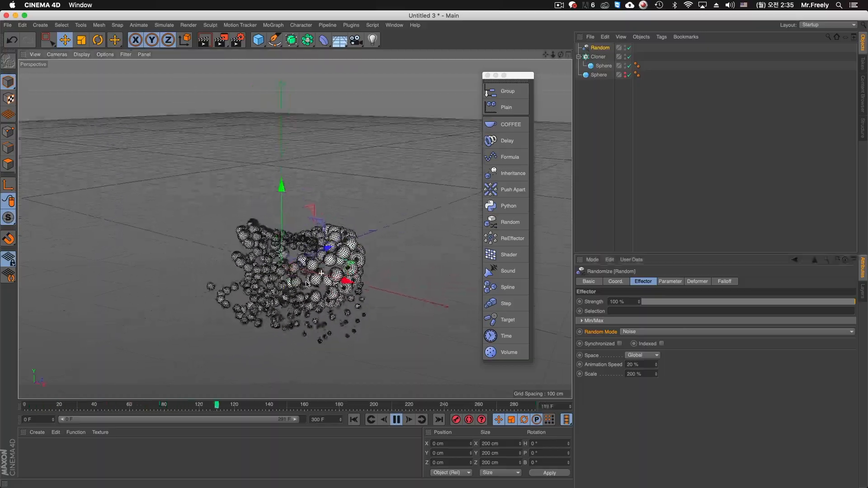
alt+middle_drag(315, 286, 333, 217)
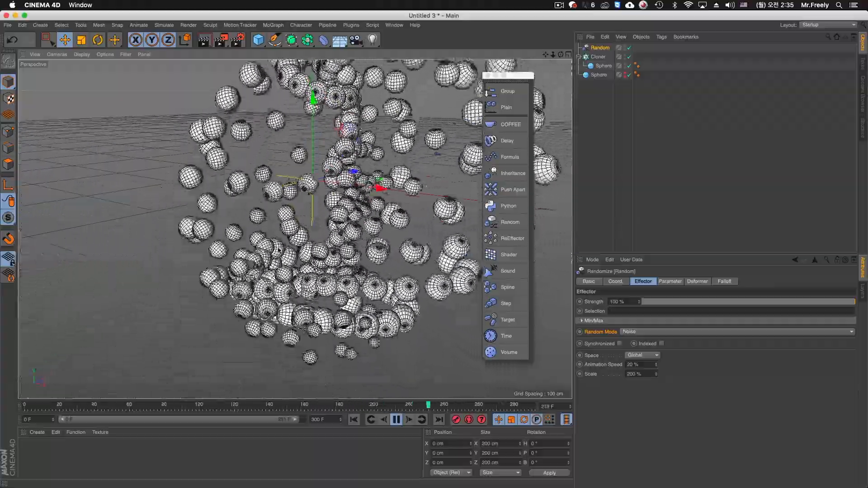
- Try the Turbulence and Sorted random modes on the Random effector and return it to Random
click(632, 332)
click(647, 368)
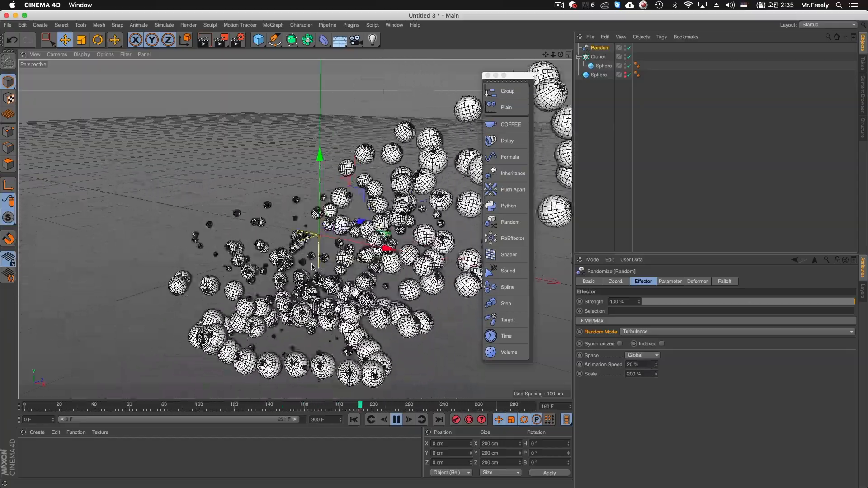
click(641, 331)
click(642, 379)
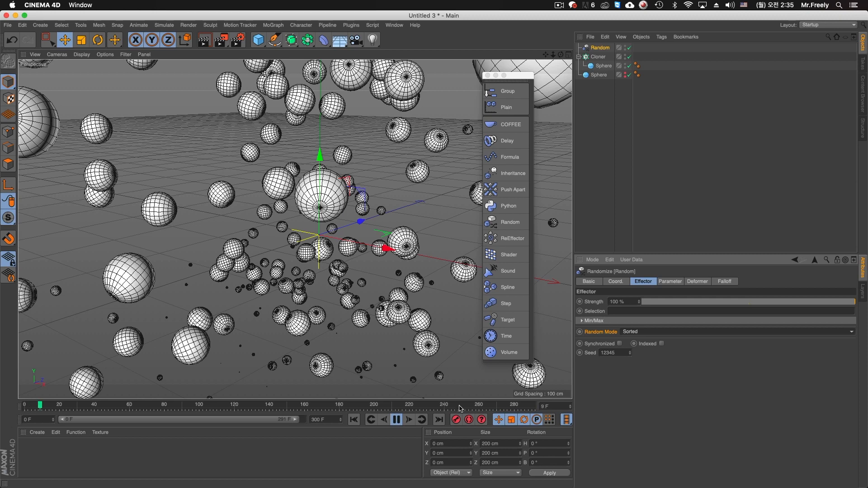
click(646, 334)
click(644, 342)
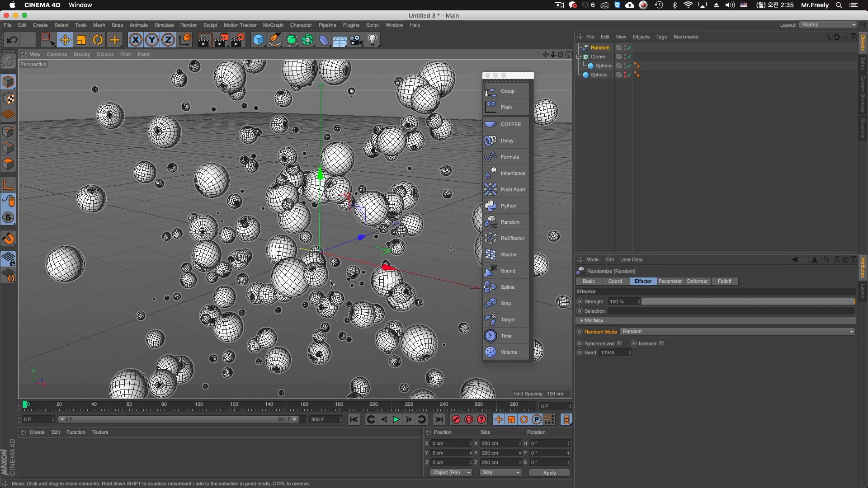
- Set the Random effector's random mode to Sorted and examine the clones from several viewpoints
click(640, 353)
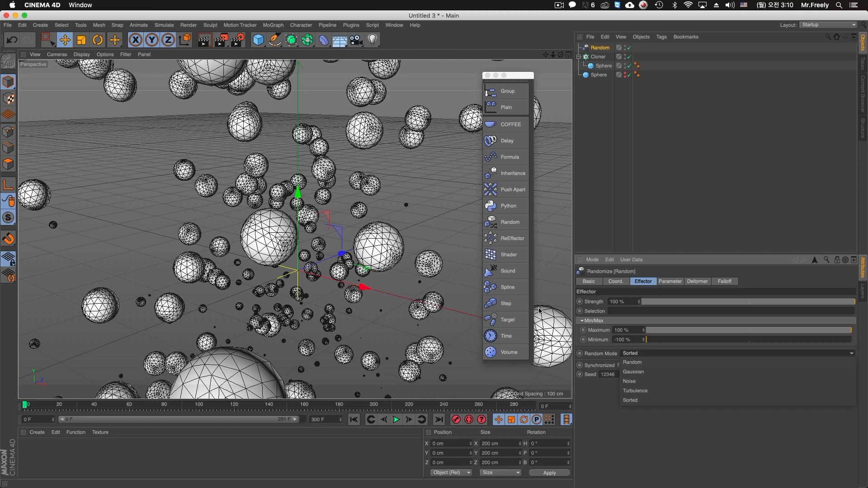
click(644, 401)
drag(387, 277, 365, 286)
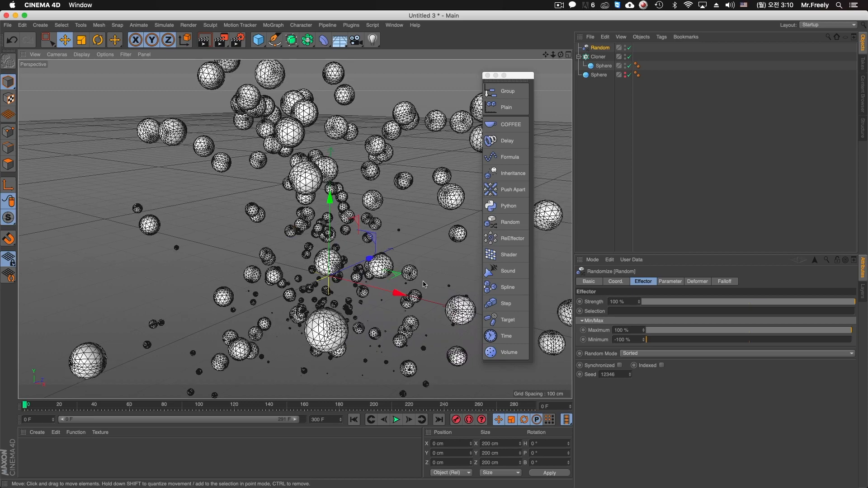
alt+middle_drag(373, 260, 334, 261)
alt+right_drag(335, 260, 368, 256)
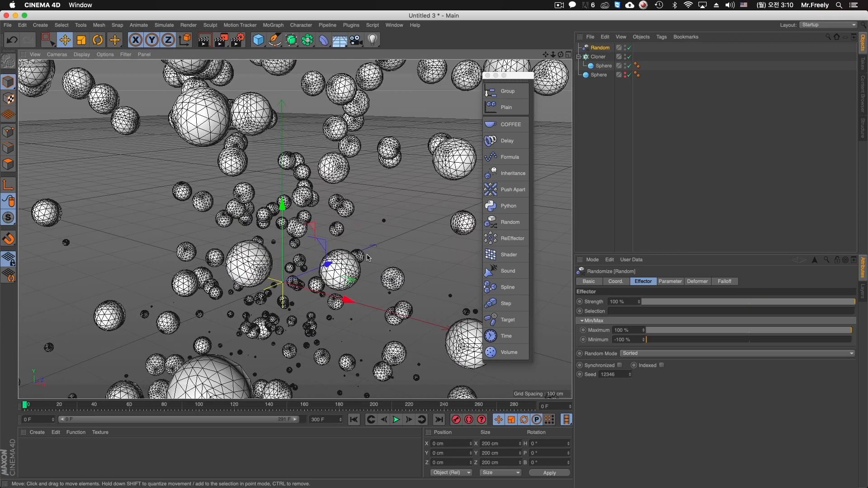
alt+middle_drag(331, 261, 341, 261)
- Add a Cube as a child of the Cloner, placed above the existing Sphere
click(603, 55)
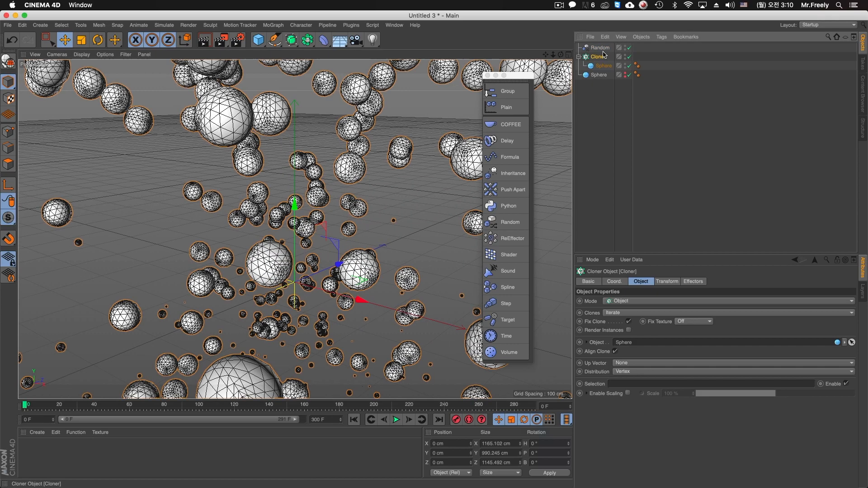
click(605, 67)
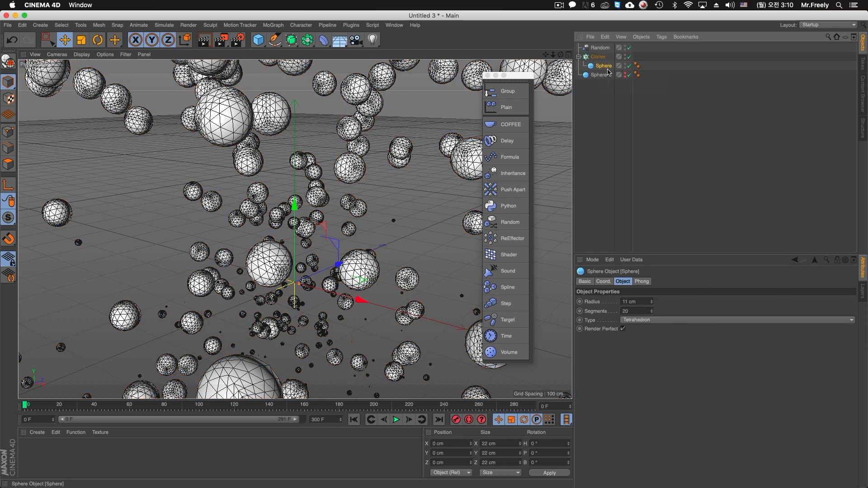
click(599, 58)
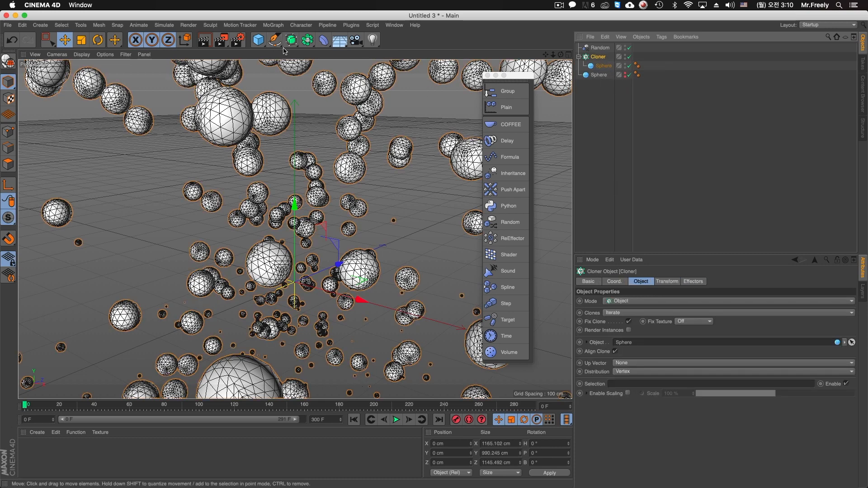
click(258, 40)
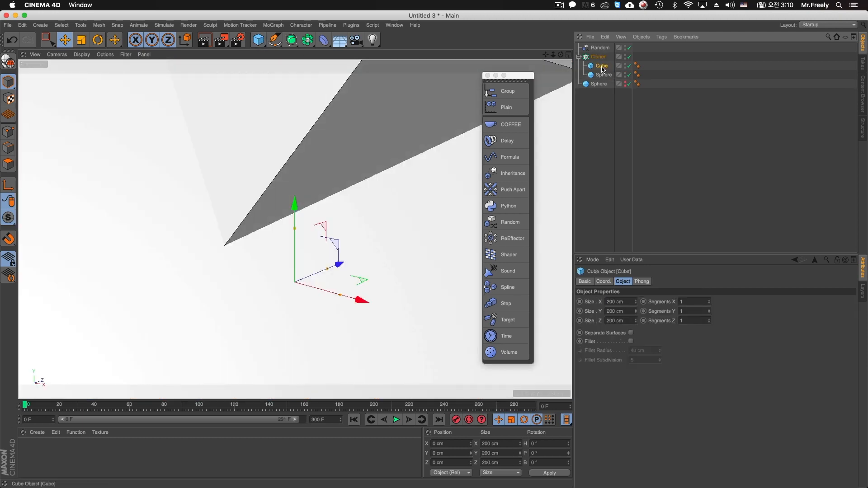
scroll(313, 194, down, 8)
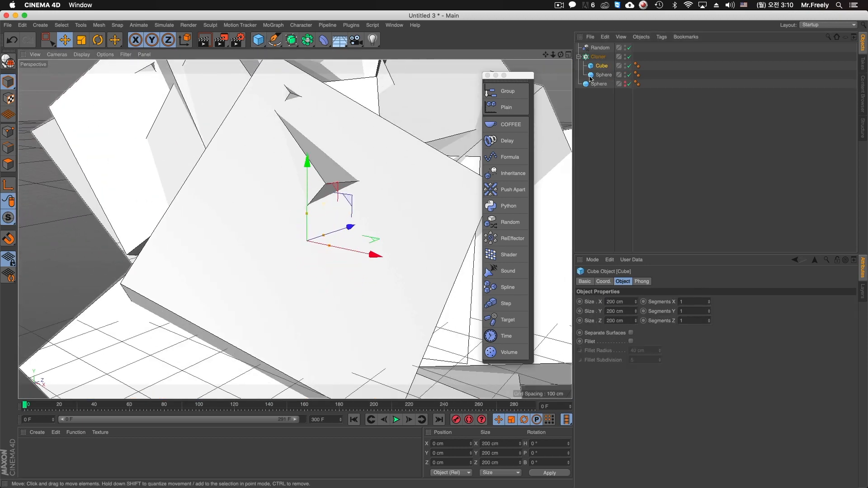
- Add a Platonic object as a child of the Cloner and set the Cloner's Clones option to Sort
click(601, 47)
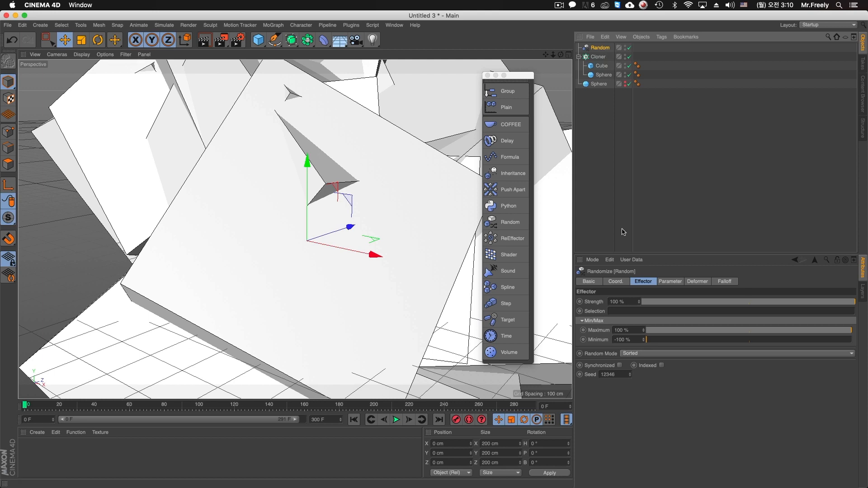
click(598, 57)
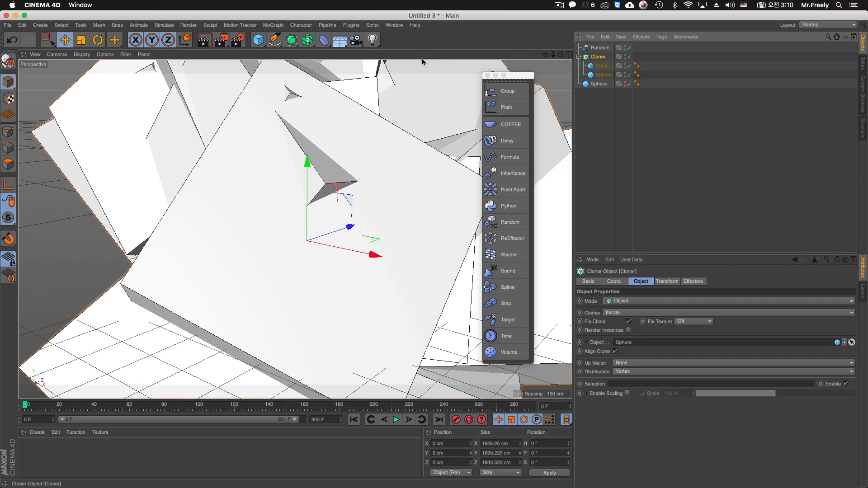
drag(258, 40, 341, 101)
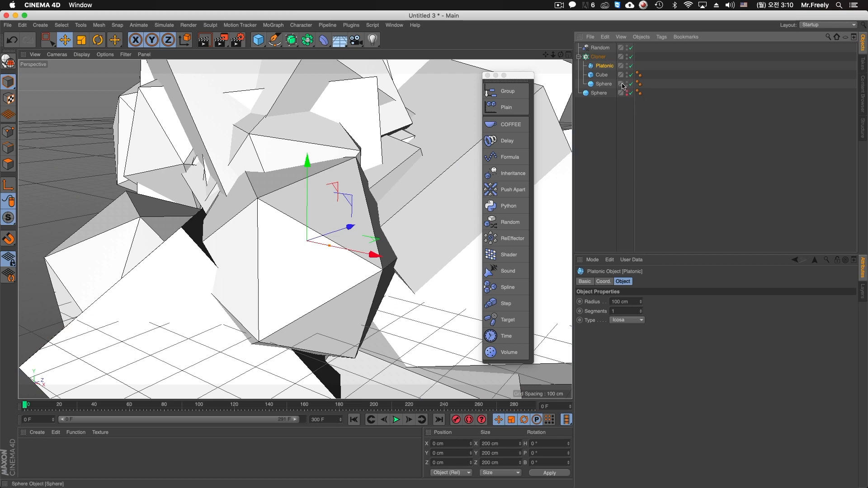
click(602, 58)
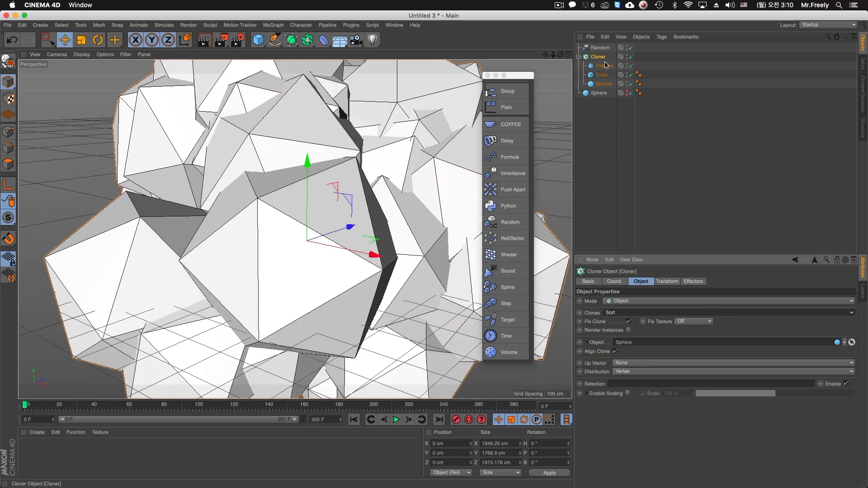
- Clear the Sphere from the Cloner's object link and switch the Cloner to Linear mode
click(632, 371)
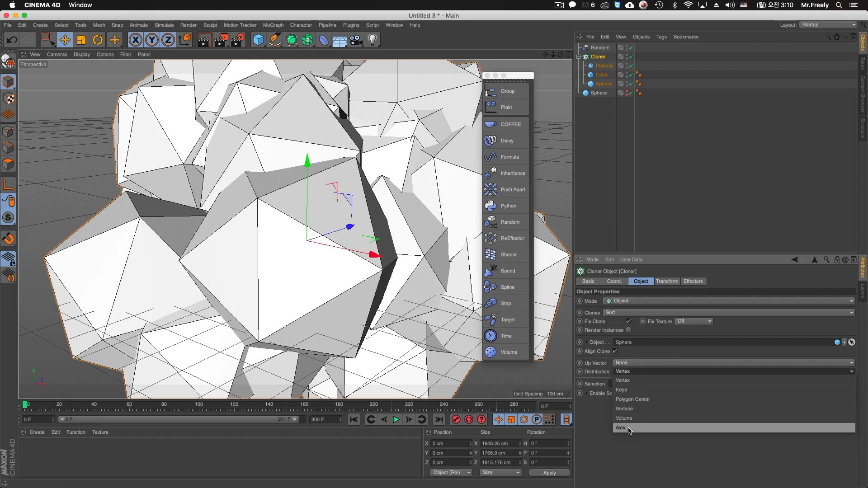
click(639, 383)
click(845, 342)
click(842, 351)
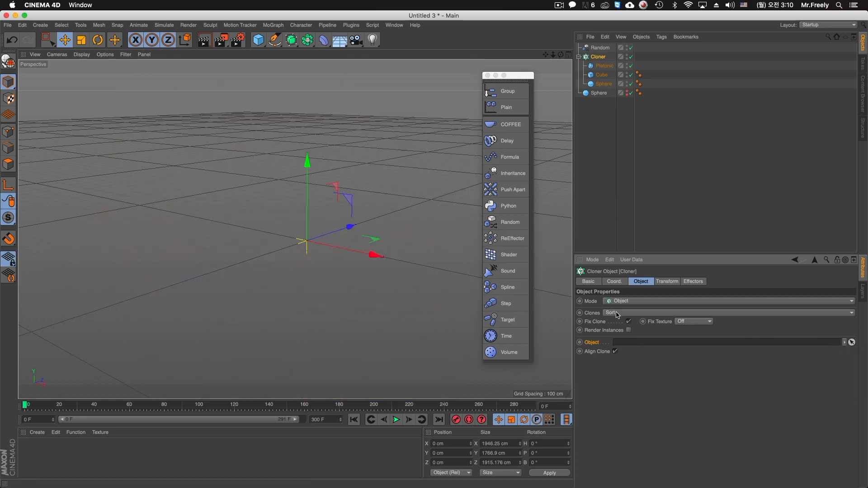
click(633, 301)
click(618, 317)
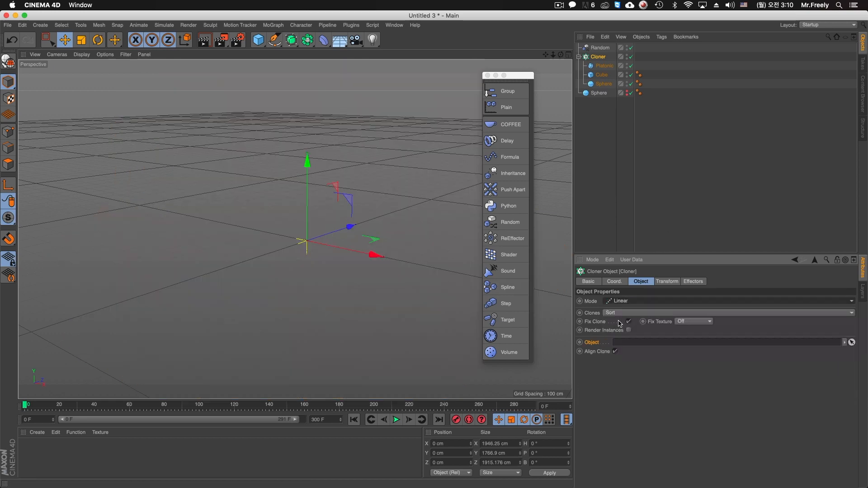
scroll(334, 279, down, 10)
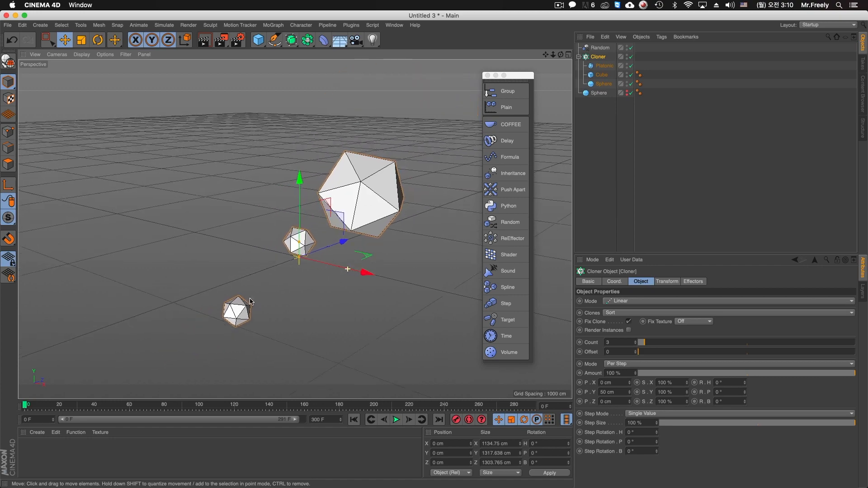
scroll(319, 214, up, 10)
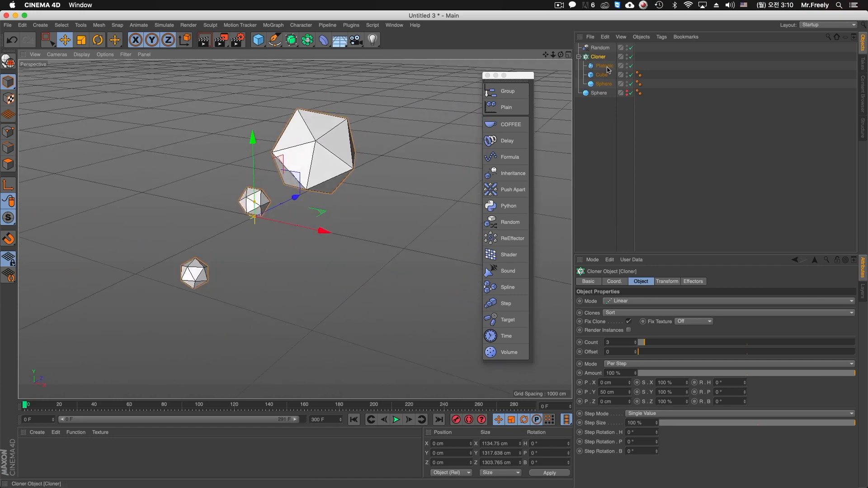
scroll(319, 214, up, 3)
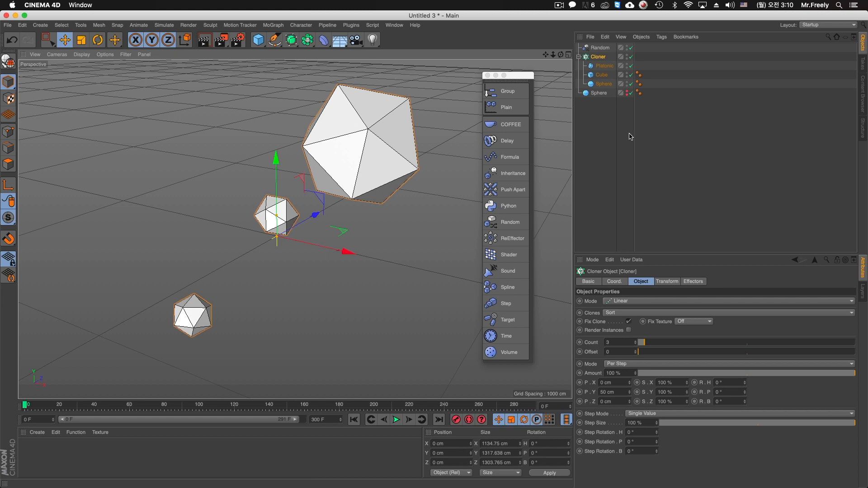
- Set the Random effector's maximum to 0% and its minimum to 100%
click(601, 48)
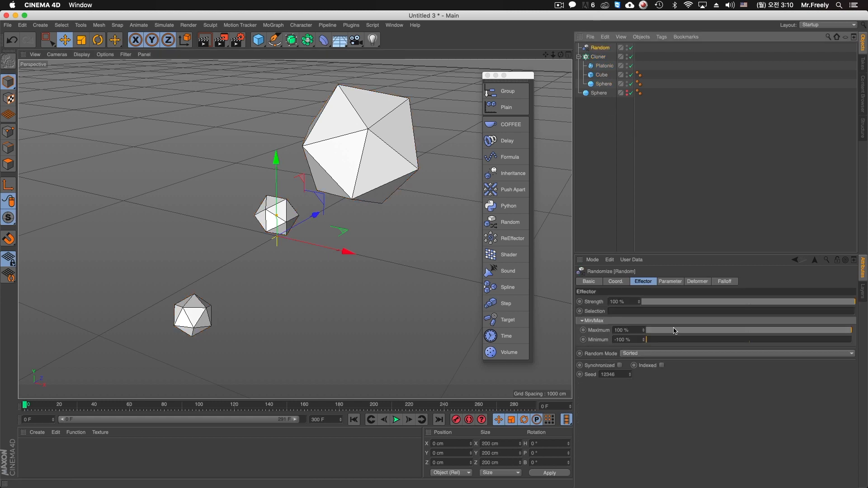
double_click(624, 330)
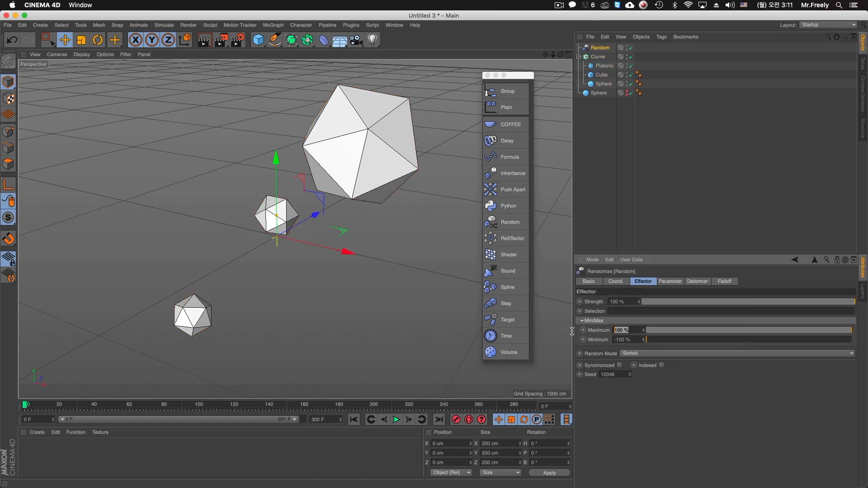
text(0)
key(Tab)
text(10)
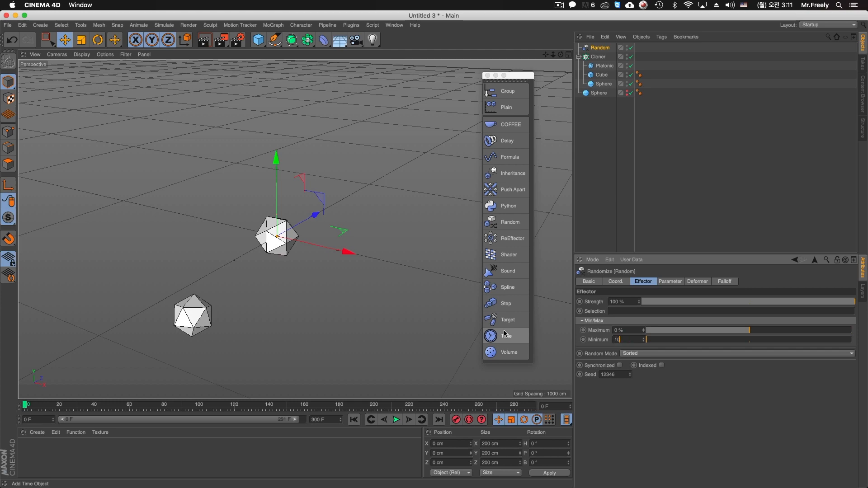
text(0)
key(Return)
alt+middle_drag(339, 170, 350, 221)
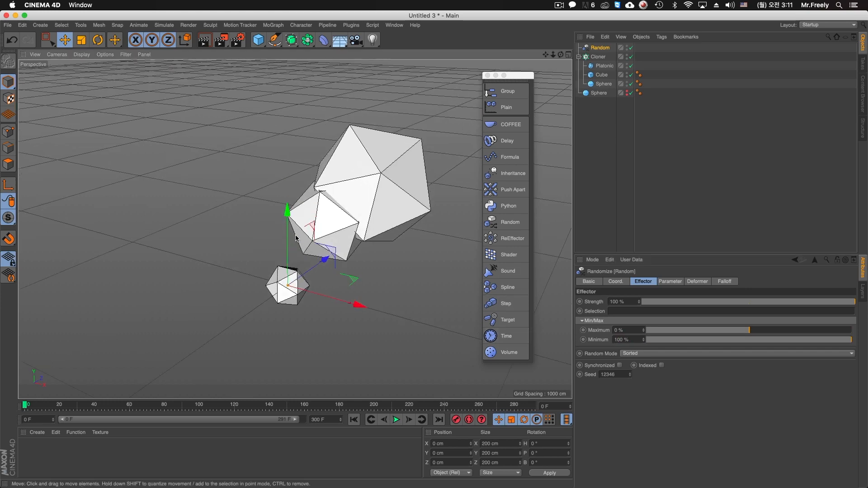
- Set the Random effector's Modify Clone parameter to 100%
click(670, 282)
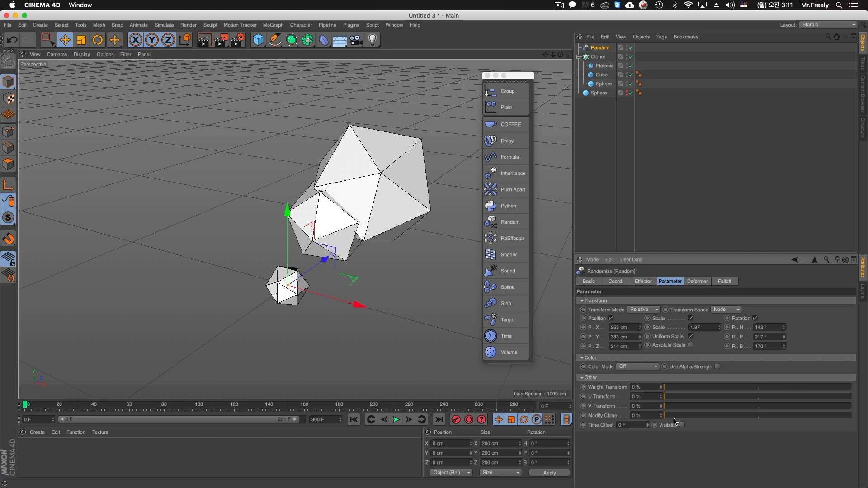
drag(675, 419, 853, 417)
mouse_move(246, 299)
alt+mouse_down()
mouse_move(297, 281)
mouse_move(321, 289)
mouse_move(322, 277)
alt+mouse_up()
- Set the Cloner's Y spacing per step to 179 cm and its clone count to 4
click(598, 56)
drag(631, 392, 630, 333)
alt+right_drag(338, 232, 321, 221)
alt+middle_drag(321, 225, 298, 264)
alt+right_drag(348, 256, 376, 256)
click(635, 341)
alt+middle_drag(362, 271, 372, 259)
alt+drag(326, 247, 331, 274)
alt+right_drag(357, 251, 387, 251)
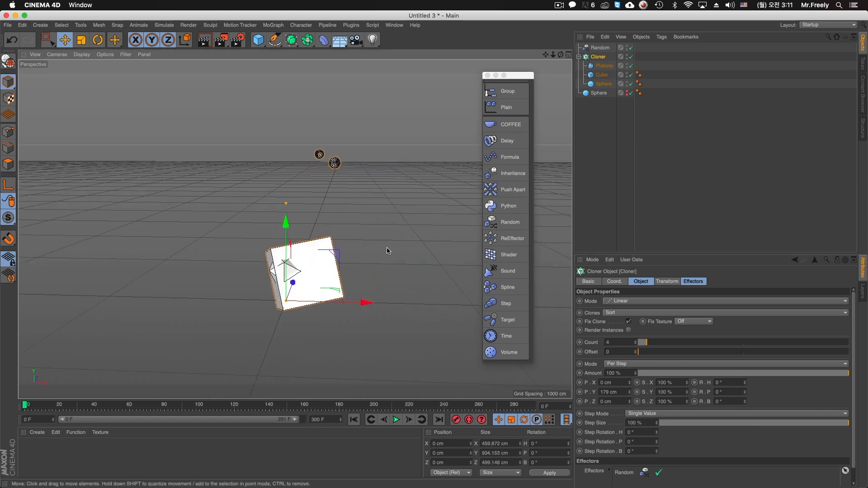
- Set the Cloner's clone count to 3
click(636, 342)
click(636, 345)
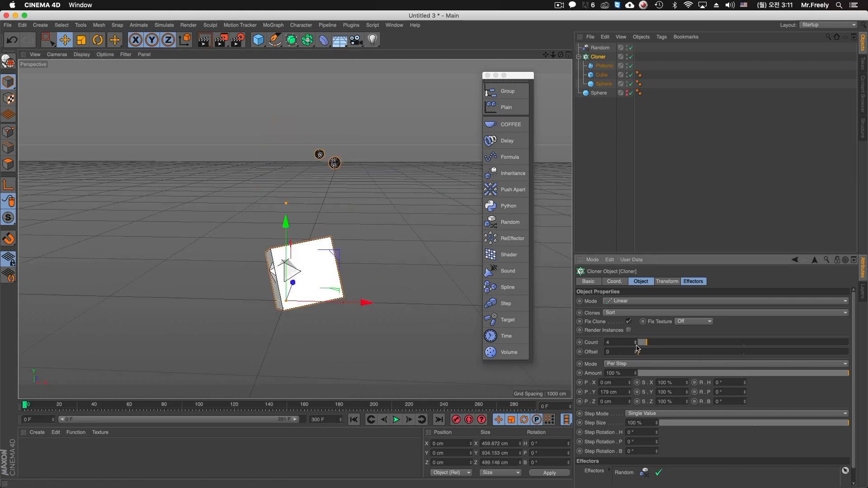
click(636, 345)
alt+drag(295, 246, 312, 234)
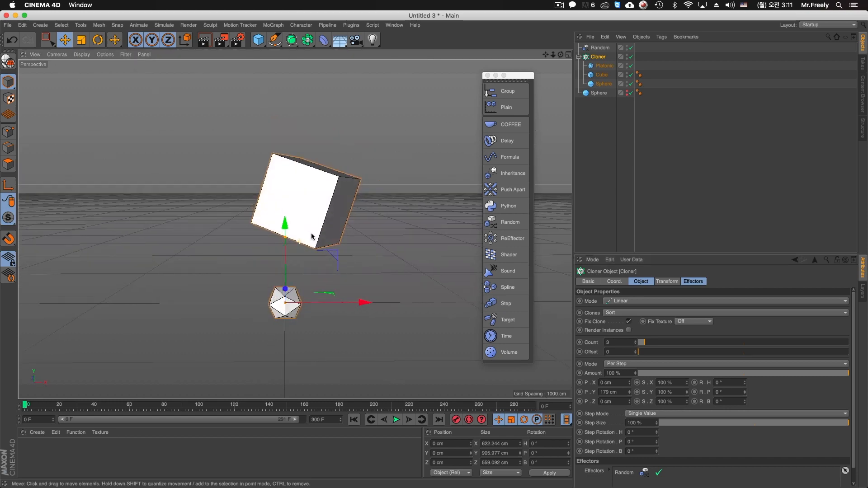
- Inspect the Sphere inside the Cloner and render a preview of the current view
click(603, 83)
drag(302, 187, 405, 154)
drag(397, 230, 374, 221)
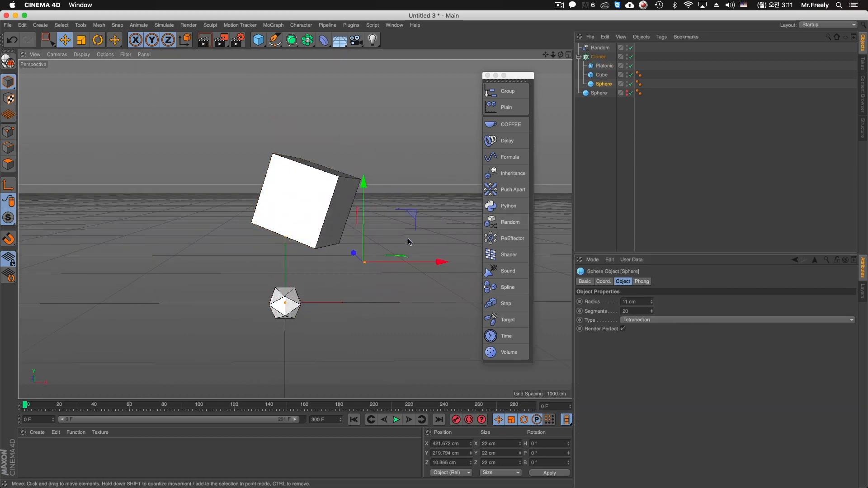
alt+right_drag(345, 268, 345, 295)
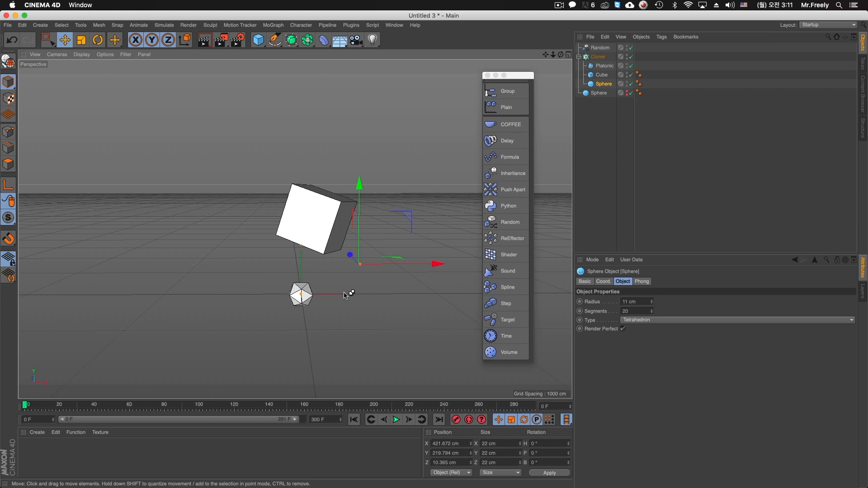
key(super+r)
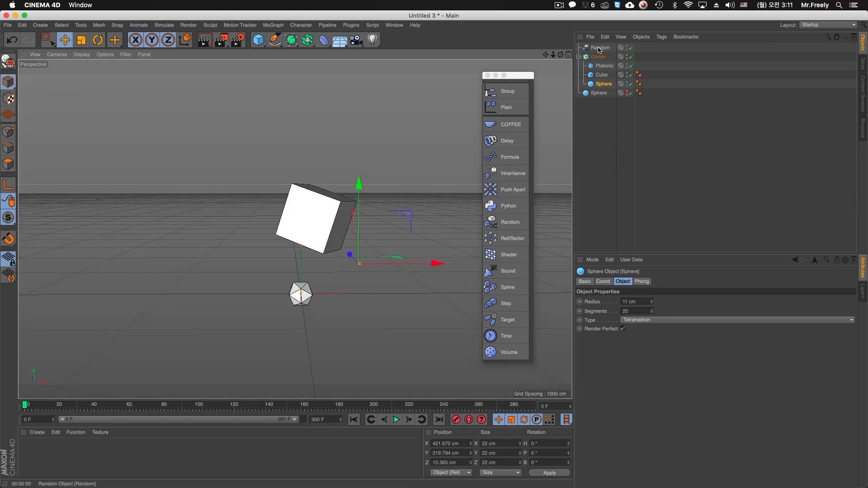
- Set the Random effector's Scale parameter to 2 and try lower Modify Clone values
click(600, 48)
click(661, 281)
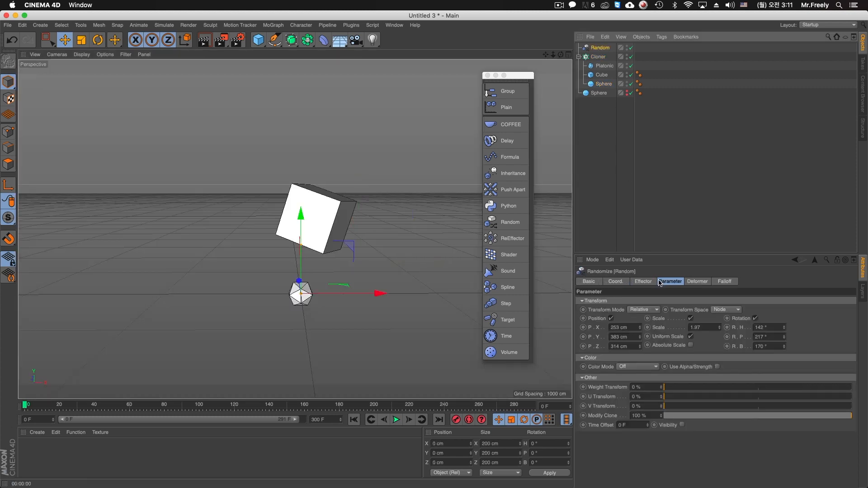
double_click(704, 325)
text(5)
key(Return)
key(super+z)
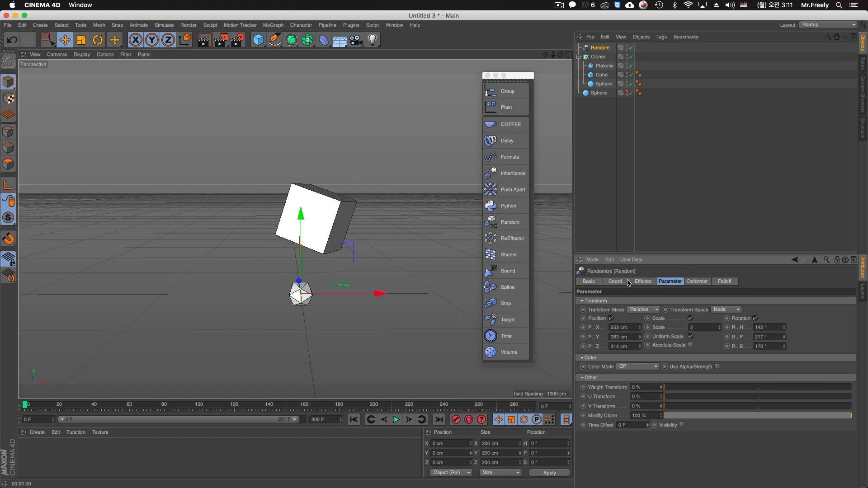
click(691, 416)
mouse_move(692, 415)
mouse_down()
mouse_move(665, 416)
mouse_move(818, 415)
mouse_up()
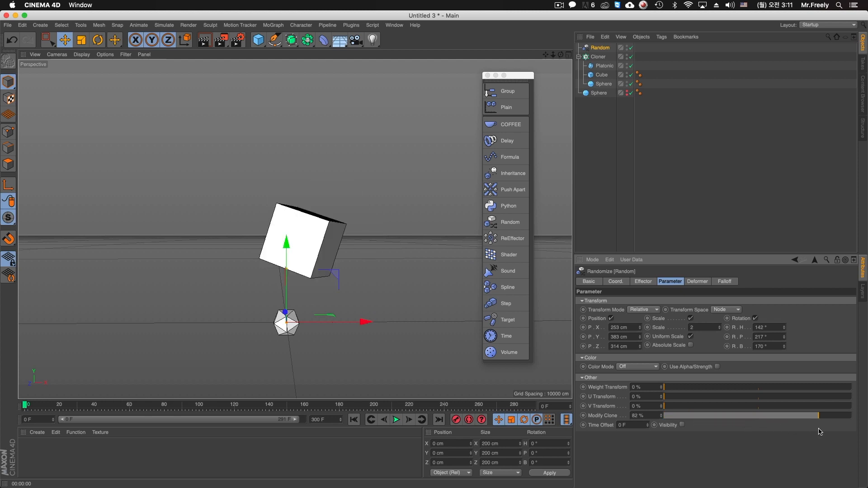
- Look through the Cloner's coordinate, transform and object settings
click(598, 57)
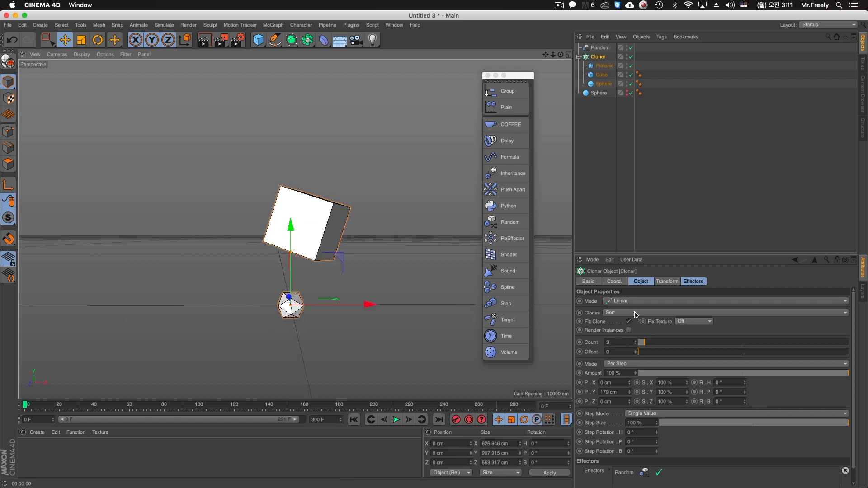
click(622, 282)
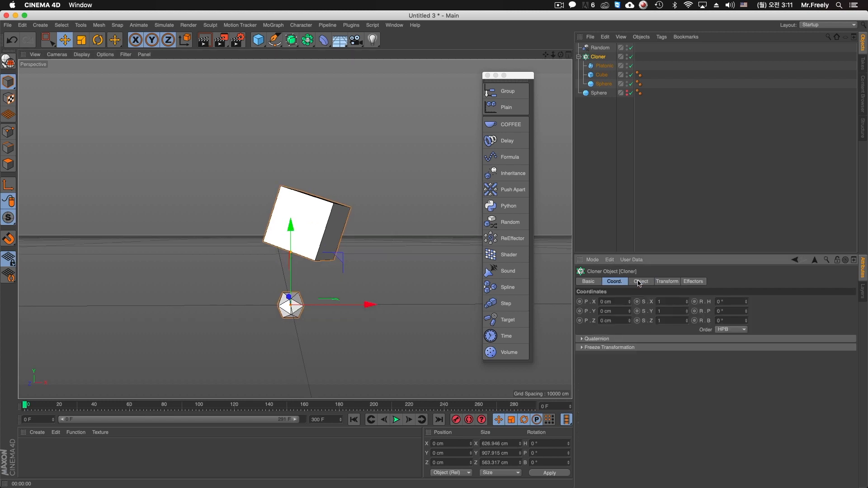
click(665, 282)
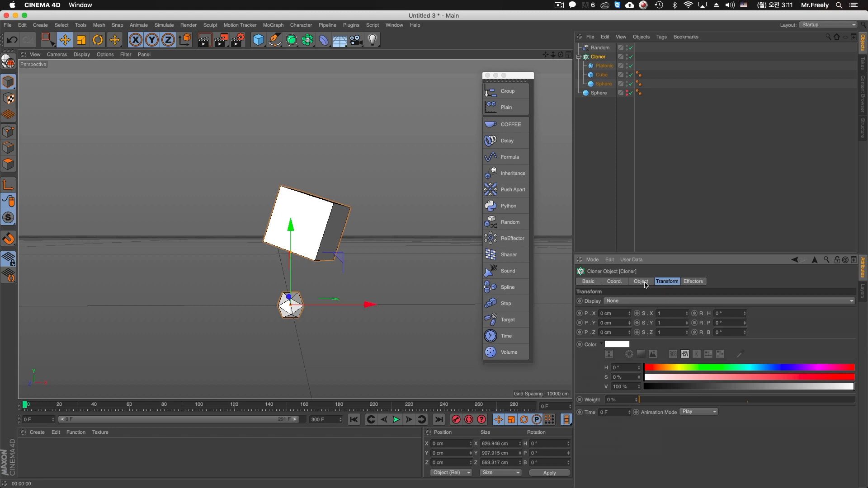
click(645, 284)
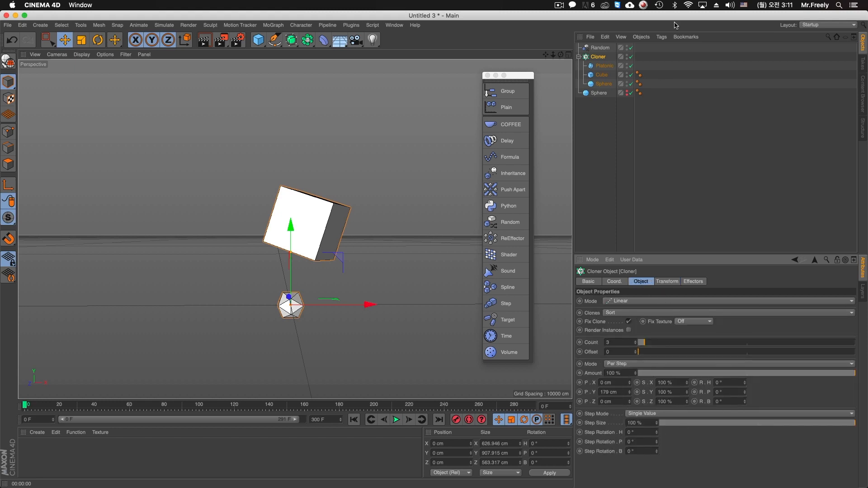
- Sweep the Random effector's Modify Clone value up to 100%
click(600, 47)
click(643, 281)
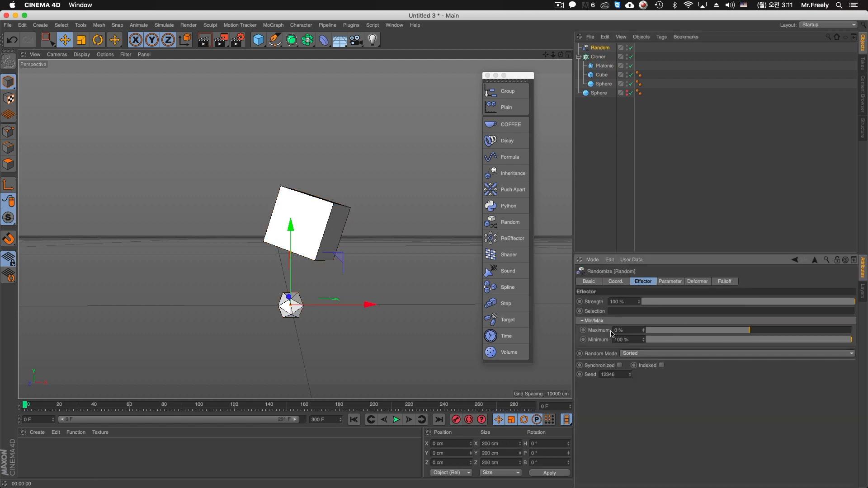
click(670, 281)
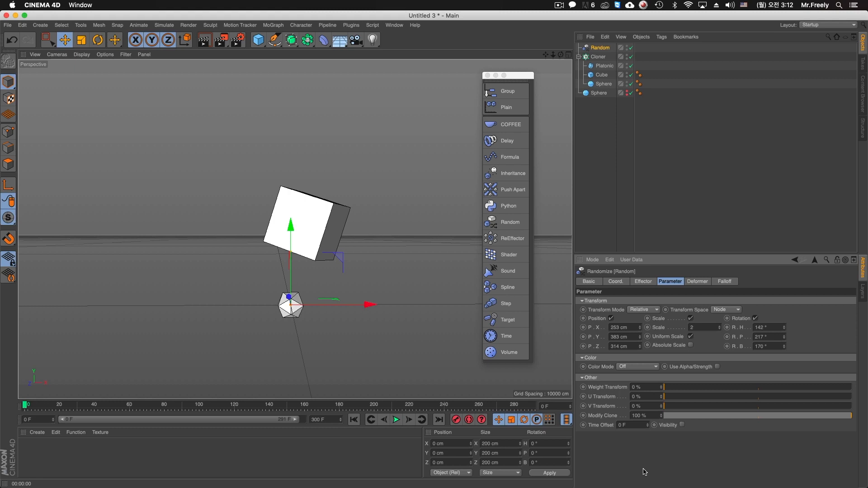
mouse_move(690, 416)
mouse_down()
mouse_move(677, 417)
mouse_move(851, 417)
mouse_up()
- Raise the Cloner's clone count to 7
click(597, 57)
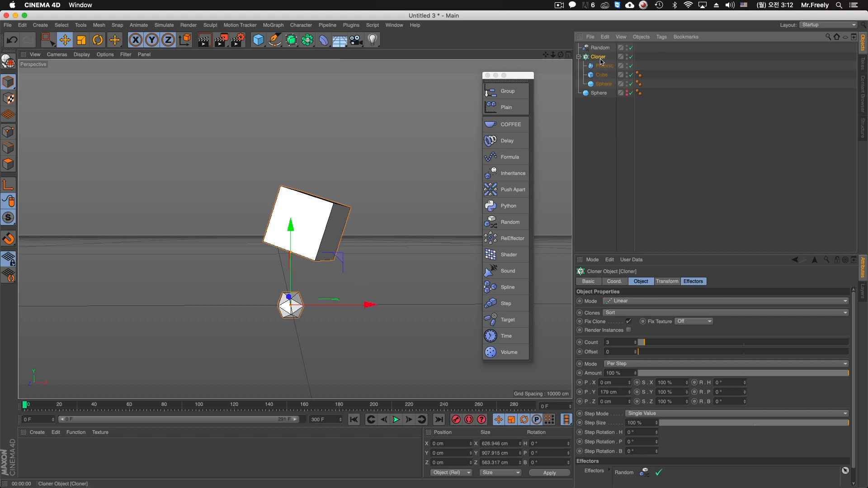
click(636, 342)
click(635, 342)
click(635, 341)
click(636, 342)
- Increase the Cloner's Y spacing per step to 585 cm
drag(629, 392, 628, 289)
alt+middle_drag(368, 116, 362, 234)
alt+right_drag(368, 116, 318, 166)
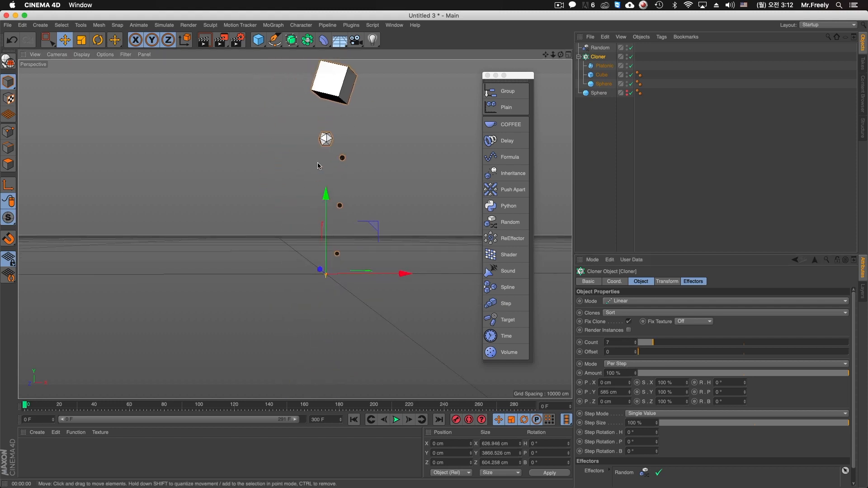
alt+middle_drag(351, 209, 345, 248)
alt+middle_drag(295, 220, 295, 228)
alt+right_drag(335, 248, 362, 258)
alt+middle_drag(361, 258, 362, 278)
alt+right_drag(361, 278, 356, 283)
alt+middle_drag(357, 284, 355, 264)
alt+right_drag(324, 324, 380, 344)
- Change the Sphere inside the Cloner to the Standard type with a radius of 51 cm
click(603, 84)
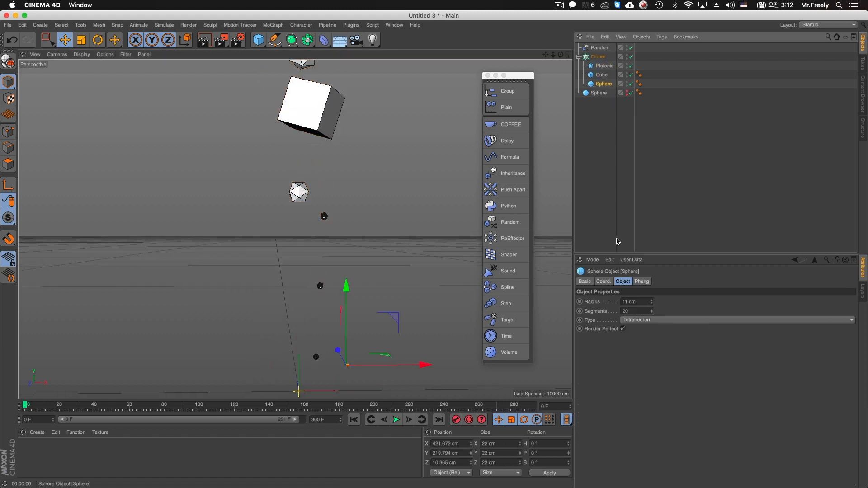
click(633, 320)
click(638, 327)
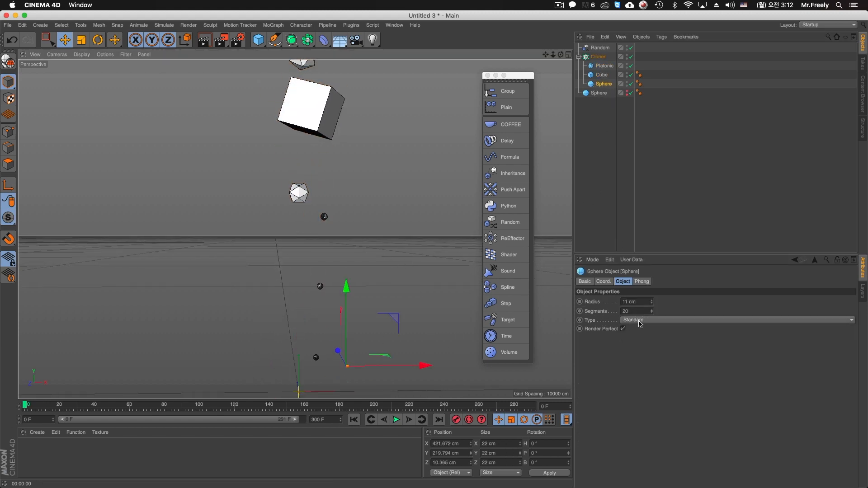
drag(652, 312, 652, 284)
key(super+z)
alt+middle_drag(428, 241, 415, 295)
scroll(393, 285, down, 2)
mouse_move(345, 291)
alt+middle_down()
mouse_move(333, 288)
mouse_move(336, 270)
mouse_move(304, 248)
alt+middle_up()
scroll(334, 287, down, 2)
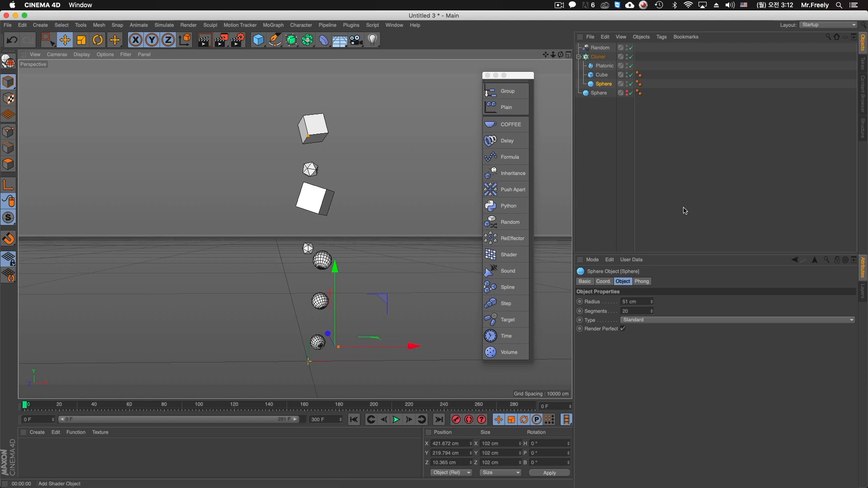
- Set the Cloner's clone count to 8 and open the Random effector's Min/Max and Random Mode settings
click(598, 57)
click(636, 340)
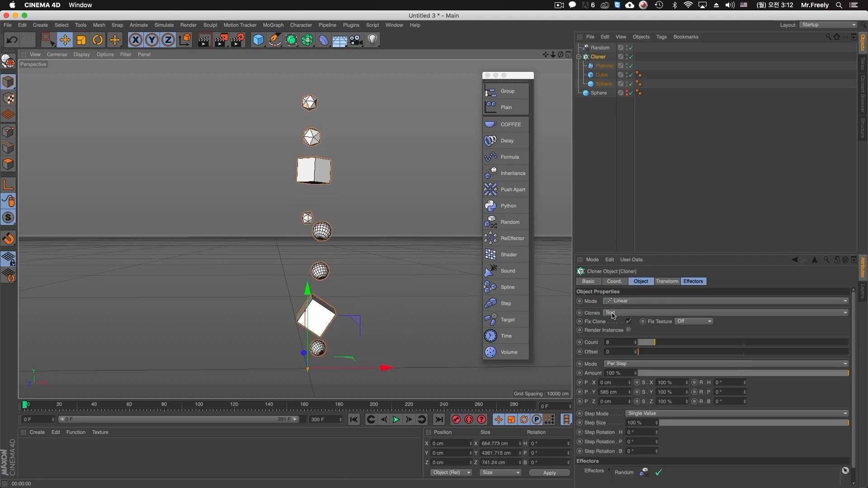
click(599, 47)
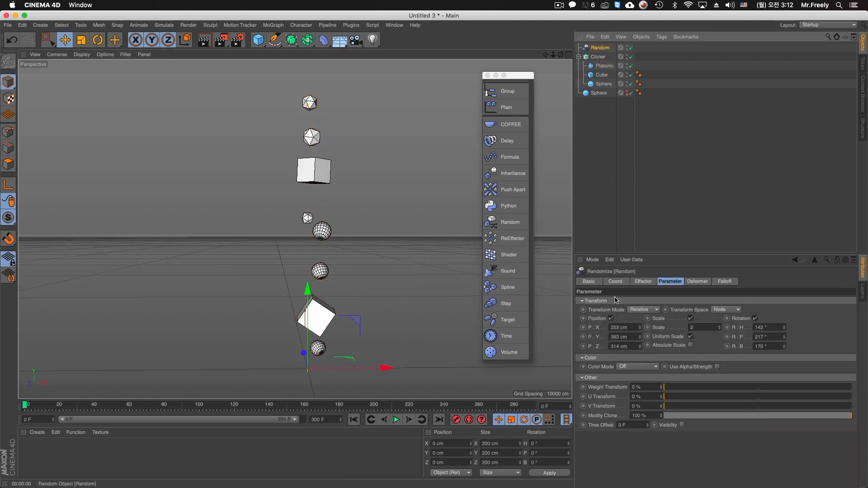
click(644, 282)
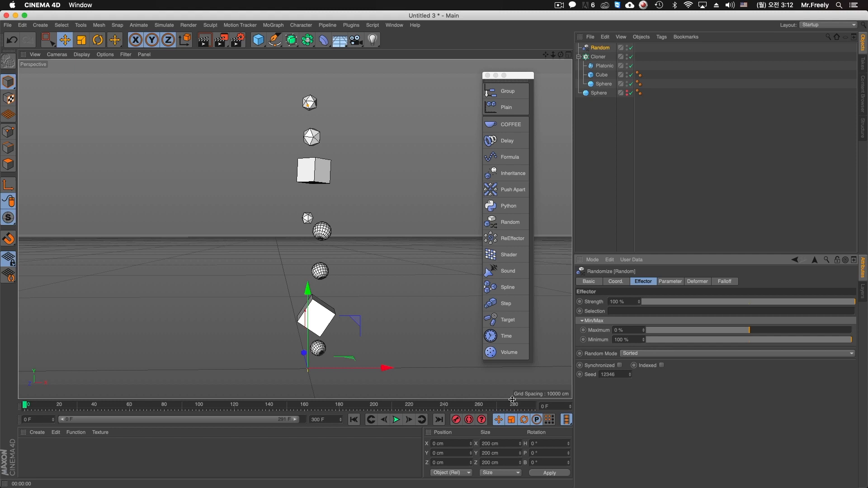
- Set the Cloner's clone count to 9
click(599, 57)
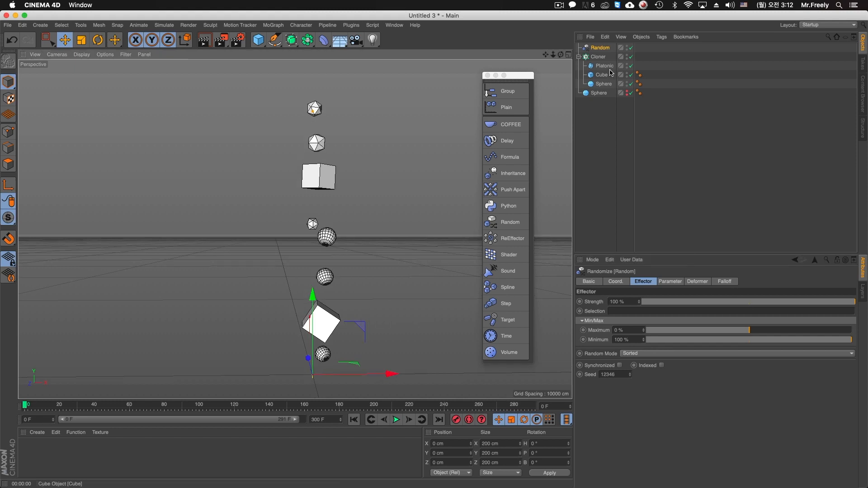
click(635, 341)
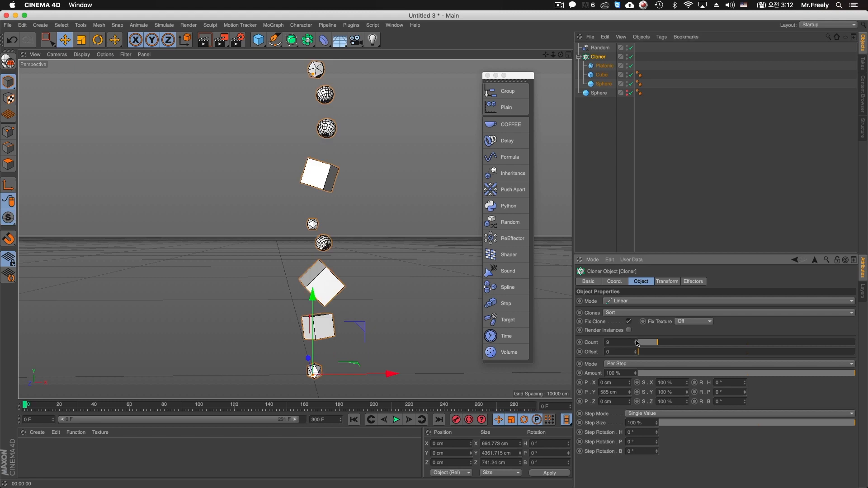
mouse_move(397, 240)
alt+middle_down()
mouse_move(399, 278)
mouse_move(399, 259)
alt+middle_up()
scroll(400, 272, down, 1)
- Review the Platonic, Cube and Sphere children of the Cloner against the order of the clones
click(606, 66)
click(602, 75)
click(603, 83)
click(603, 74)
click(599, 57)
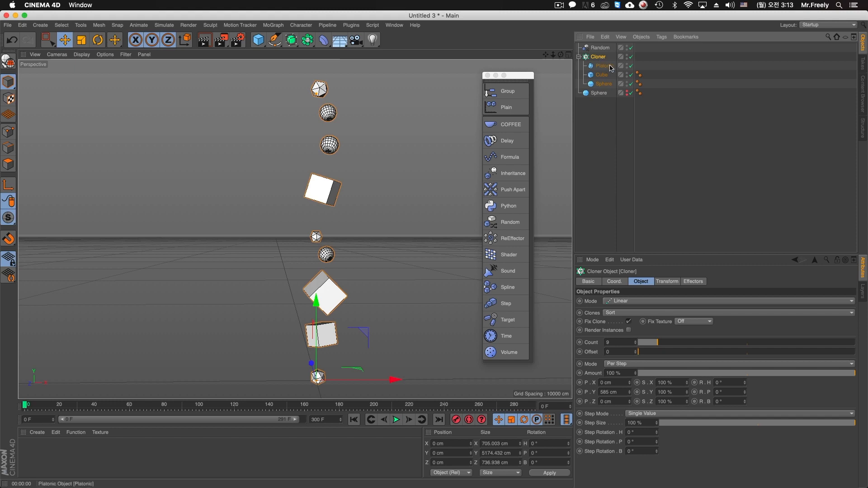
- Switch the Random effector's Random Mode to Random for comparison and return it to Sorted
click(602, 48)
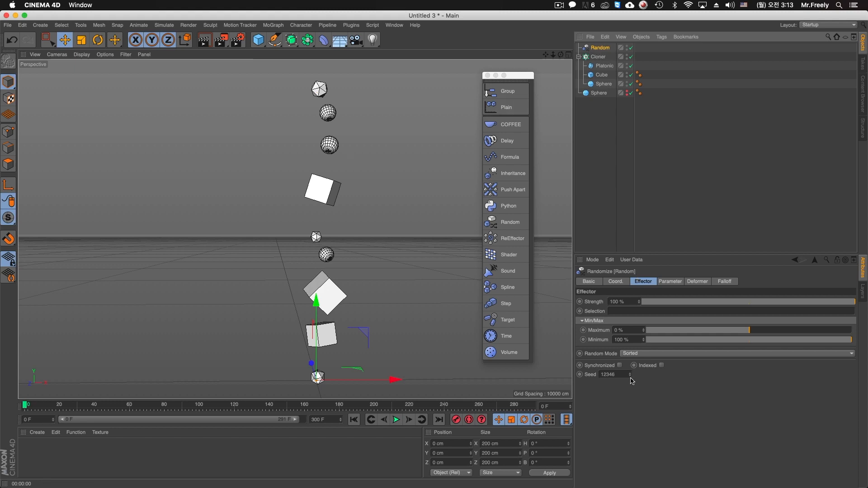
click(633, 353)
click(638, 361)
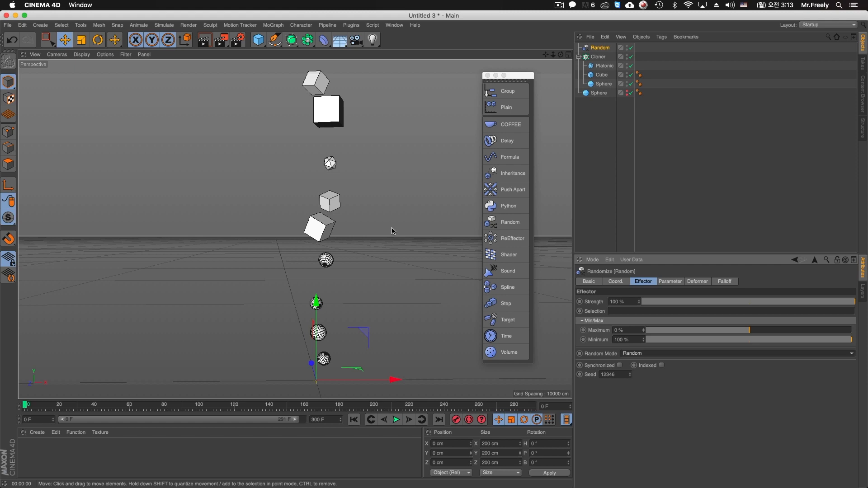
click(632, 353)
click(640, 400)
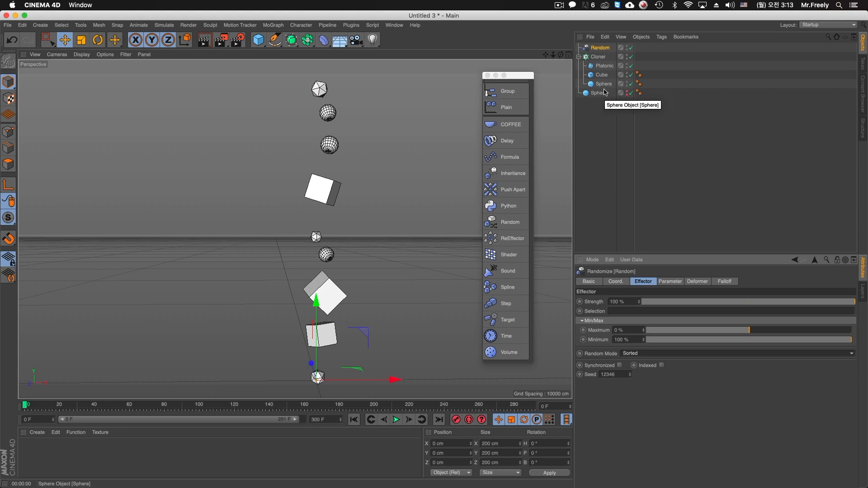
- Check the Cloner's settings, reselect the Random effector and enlarge the area showing its attributes
key(Down)
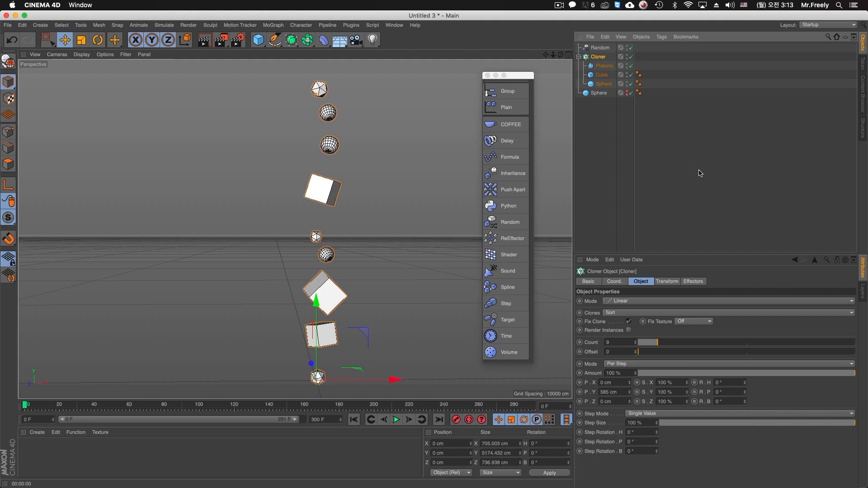
click(600, 48)
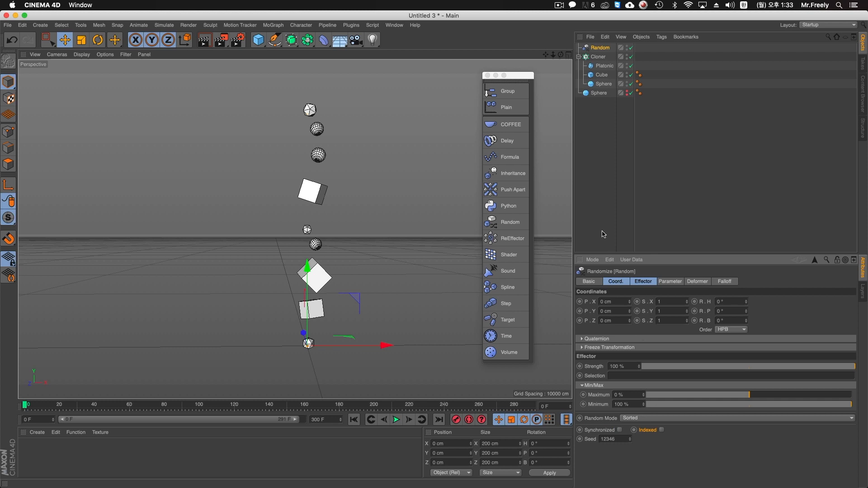
drag(605, 252, 605, 194)
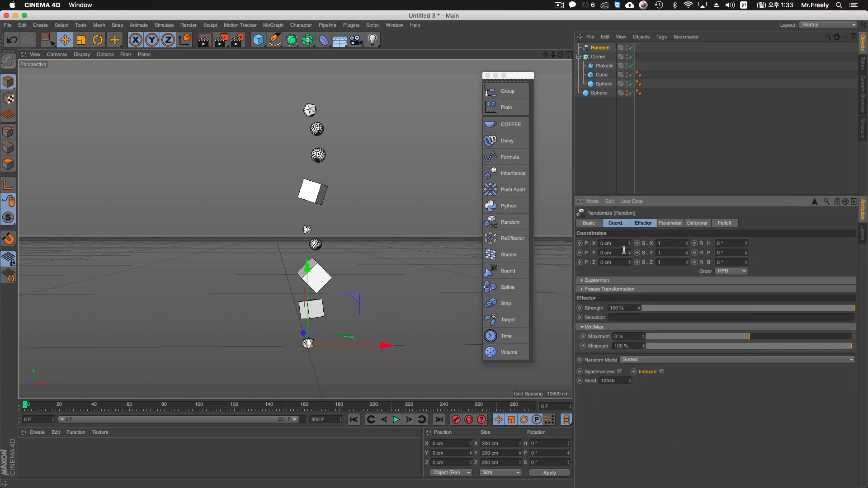
click(606, 138)
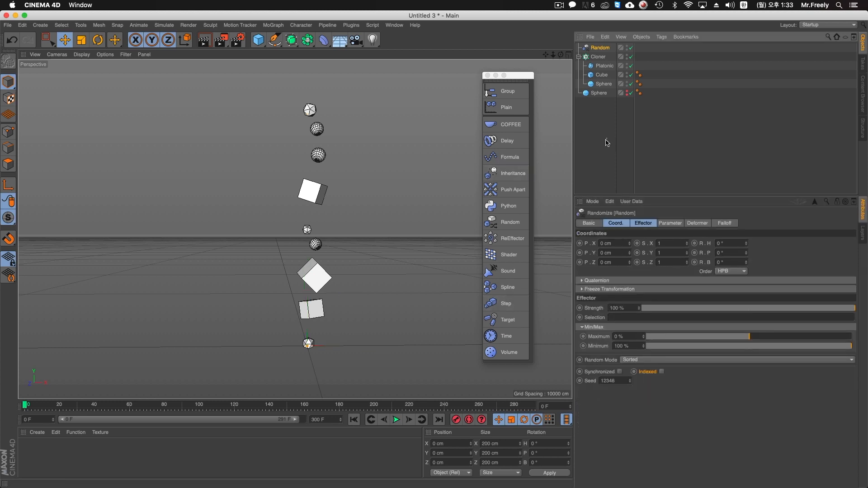
- Delete the standalone Sphere outside the Cloner and select the Random effector
click(599, 94)
key(Delete)
click(597, 47)
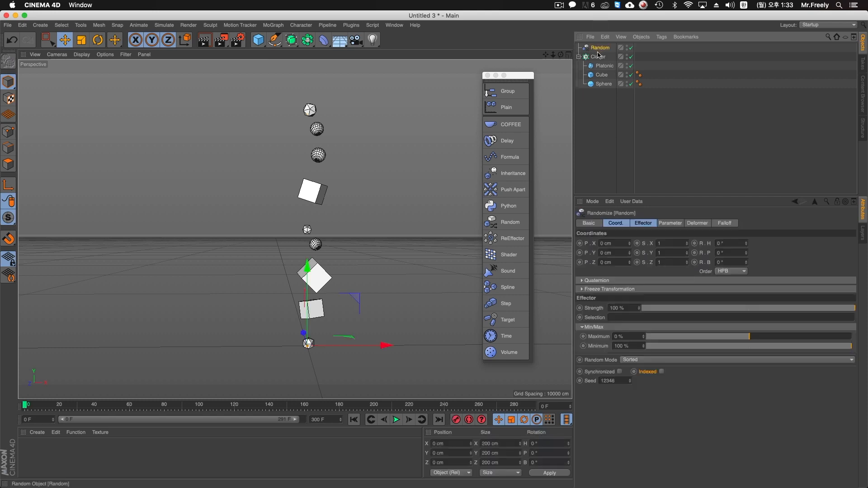
- Delete the Random effector and check the objects left in the Cloner
key(Delete)
click(597, 48)
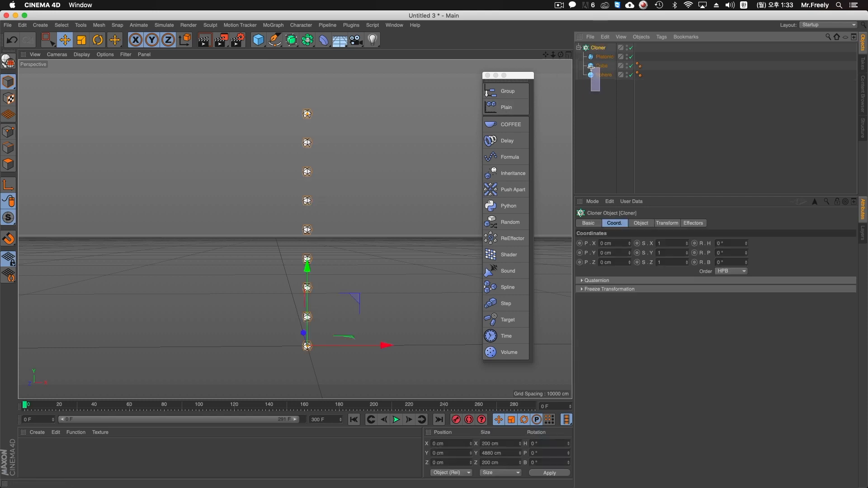
click(606, 93)
- Reduce the linear Cloner's clone count to 3
click(595, 49)
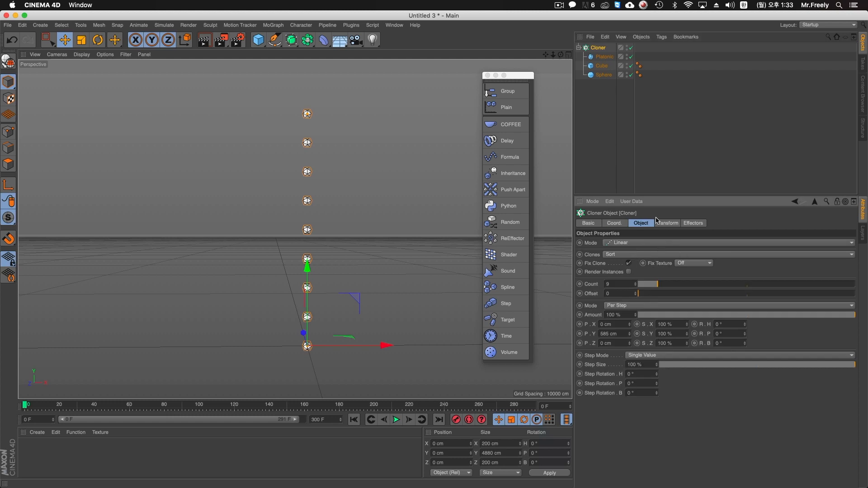
click(667, 224)
click(646, 226)
drag(635, 284, 636, 290)
scroll(370, 289, up, 2)
alt+middle_drag(351, 300, 401, 246)
scroll(366, 265, up, 3)
- Space the clones 500 cm apart per step along X and 0 cm along Y
drag(620, 324, 595, 324)
text(500)
key(Tab)
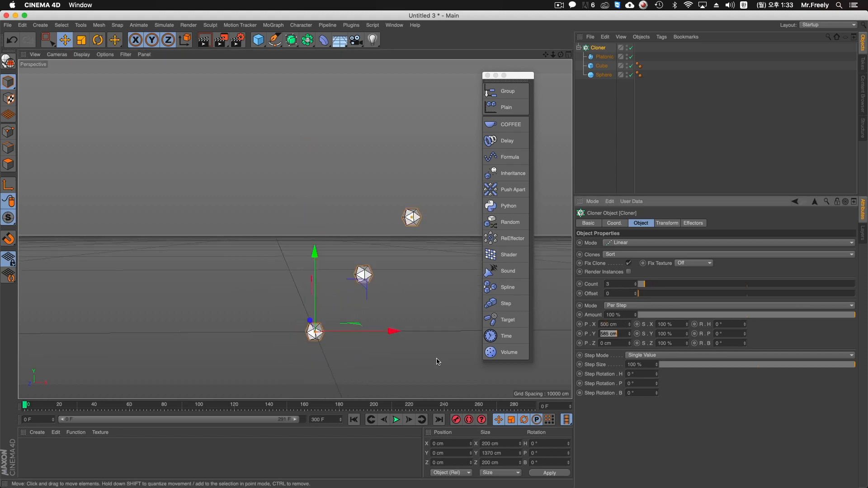
text(0)
key(Return)
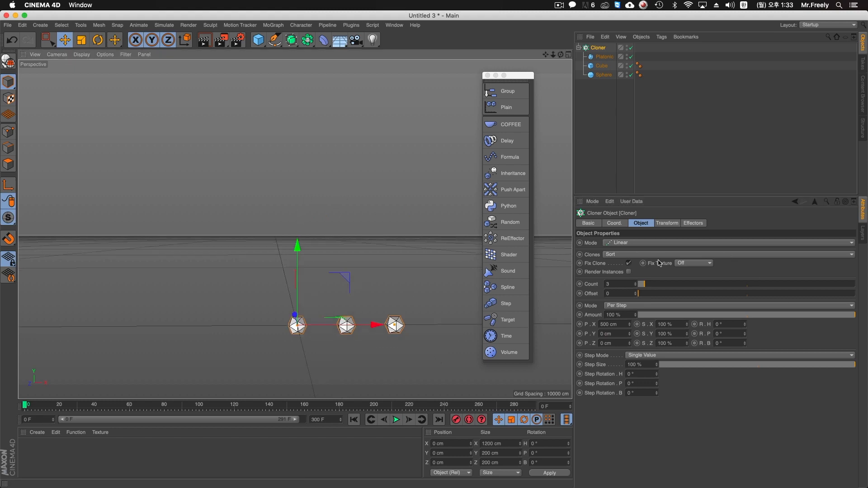
- Set the Cloner's Clones option to Iterate and frame the row of clones up close
click(639, 255)
click(625, 264)
alt+middle_drag(373, 284, 336, 213)
scroll(336, 215, up, 2)
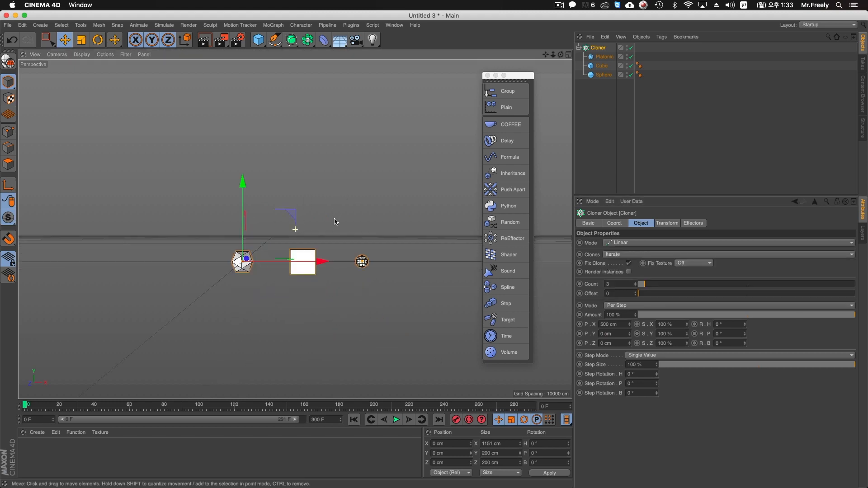
alt+middle_drag(319, 253, 318, 224)
scroll(318, 225, up, 4)
alt+drag(318, 225, 324, 260)
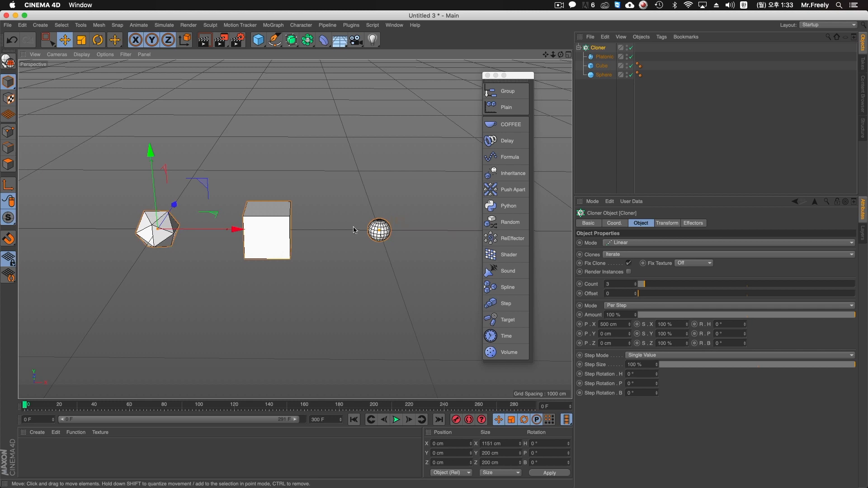
- Replace the Cloner's Sphere child with a Capsule placed above the Platonic
click(604, 76)
key(Delete)
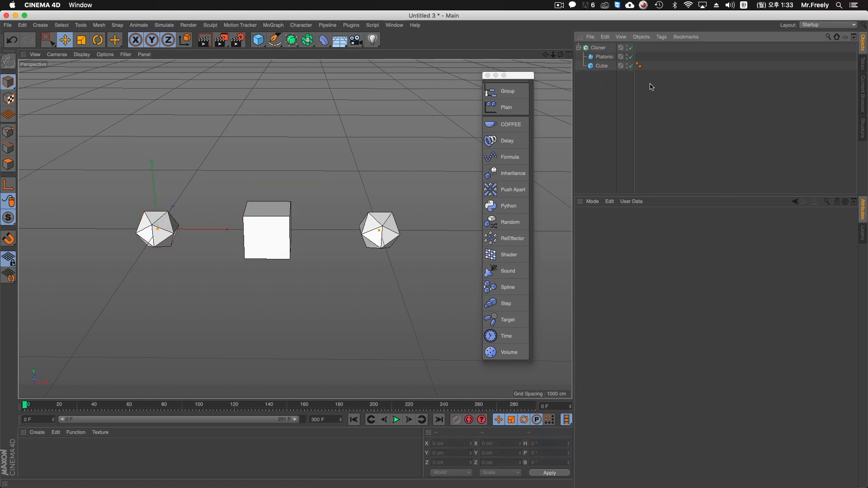
click(598, 47)
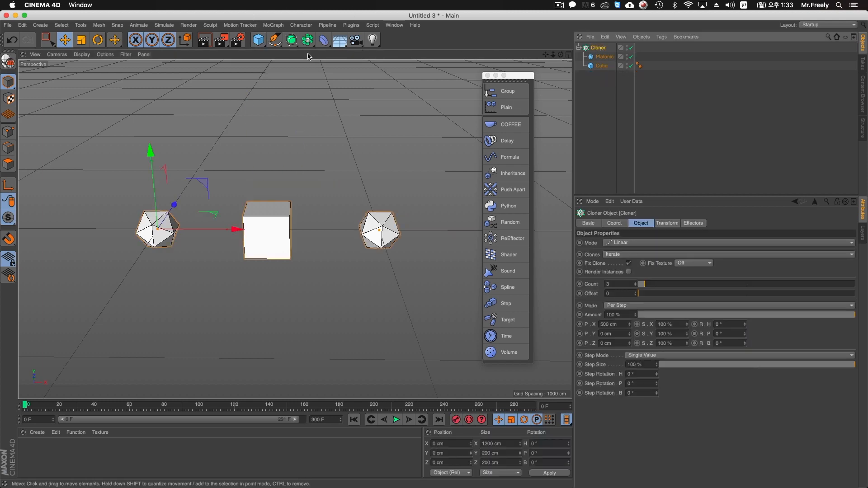
click(259, 40)
click(339, 85)
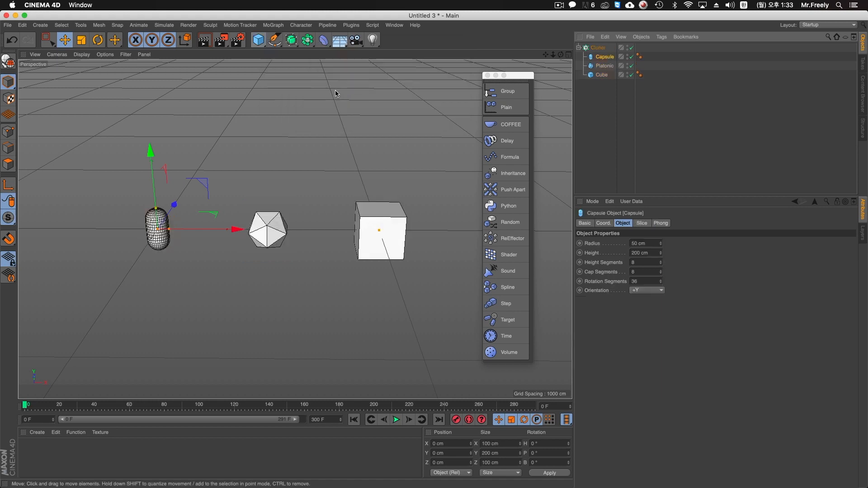
- Add a Random effector to the Cloner holding the Capsule, Platonic and Cube
scroll(276, 206, up, 2)
alt+drag(275, 206, 286, 202)
alt+middle_drag(348, 218, 362, 232)
click(598, 47)
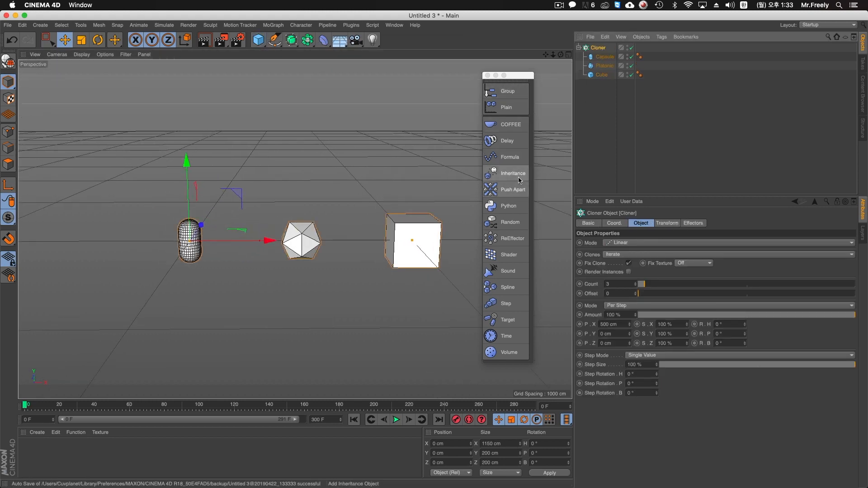
click(510, 222)
alt+drag(411, 145, 376, 183)
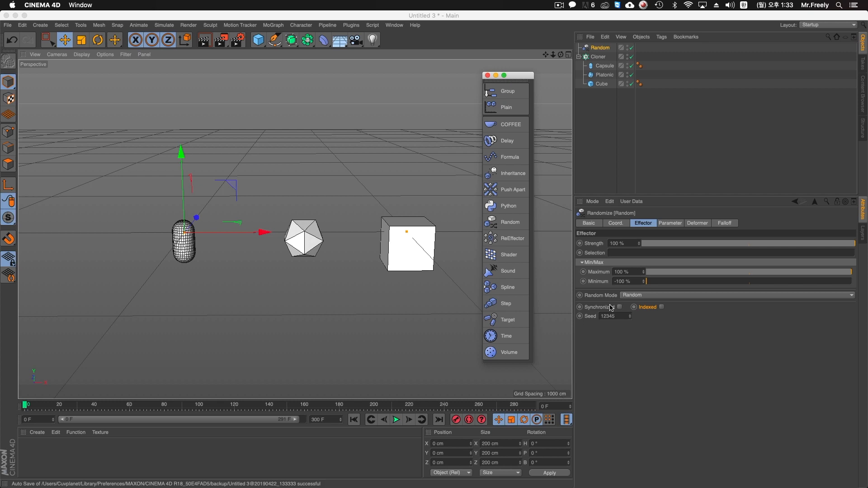
- Make the Random effector affect rotation instead of position, with R.B set to 90°
click(595, 308)
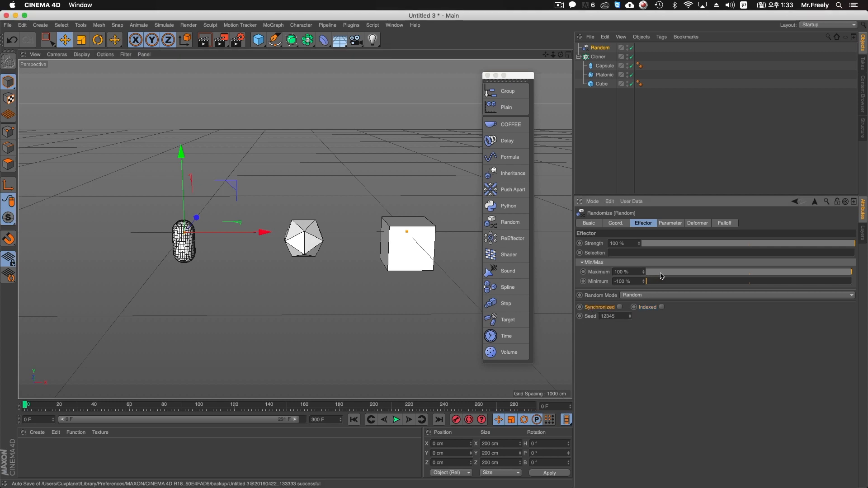
click(669, 223)
click(611, 260)
click(692, 260)
double_click(705, 288)
text(90)
key(Return)
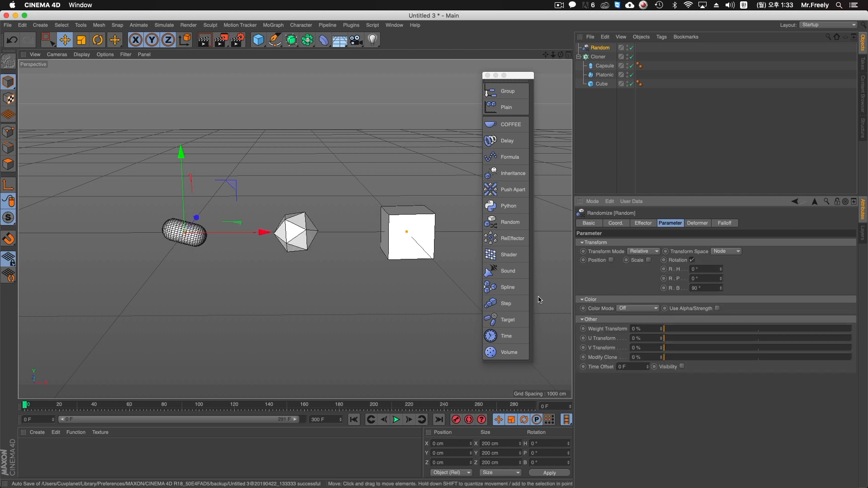
- Vary the Random effector's Strength with Synchronized off, return it to 100 %, and dismiss the system notification
click(650, 223)
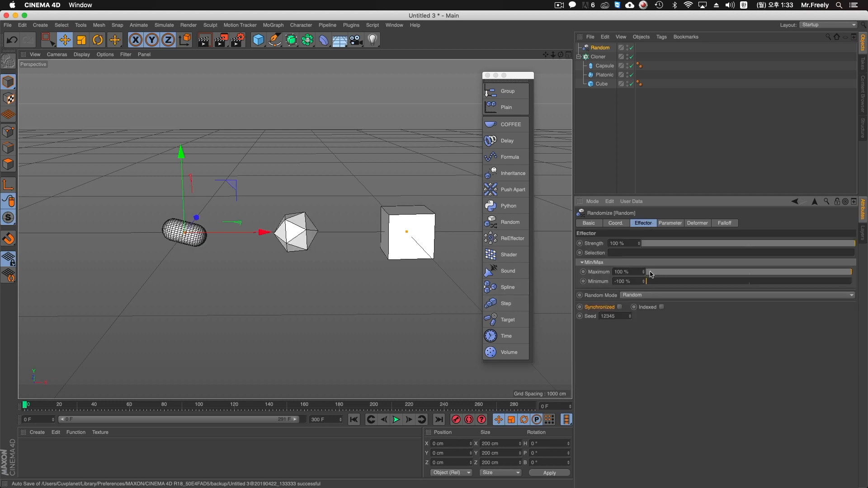
mouse_move(651, 243)
mouse_down()
mouse_move(676, 250)
mouse_move(633, 252)
mouse_move(804, 260)
mouse_move(754, 258)
mouse_move(864, 274)
mouse_move(542, 277)
mouse_up()
key(super+z)
mouse_move(655, 243)
mouse_down()
mouse_move(862, 249)
mouse_move(705, 254)
mouse_move(861, 253)
mouse_move(630, 260)
mouse_move(836, 262)
mouse_move(593, 262)
mouse_move(862, 262)
mouse_up()
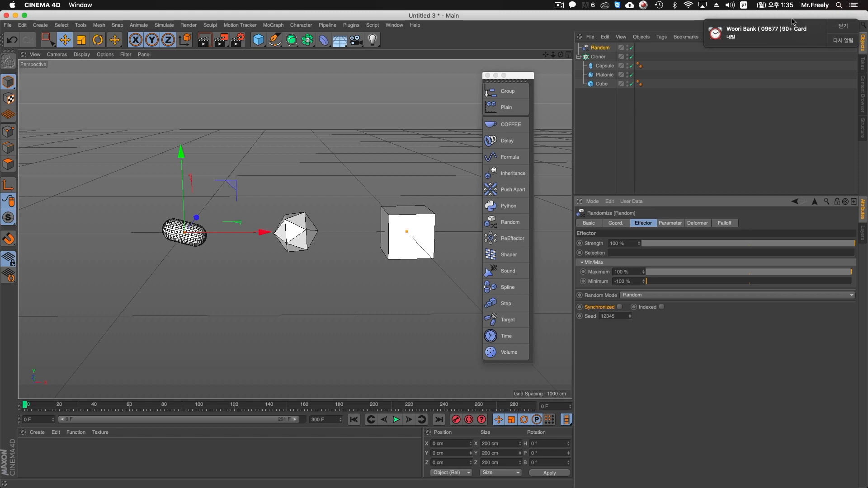
click(837, 27)
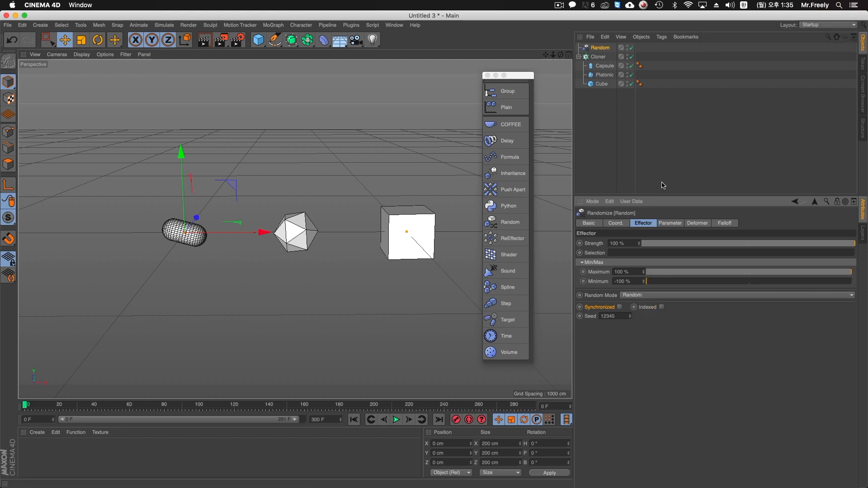
- Enable Synchronized, vary the Strength and return it to 100 %, and turn Synchronized off again
click(620, 307)
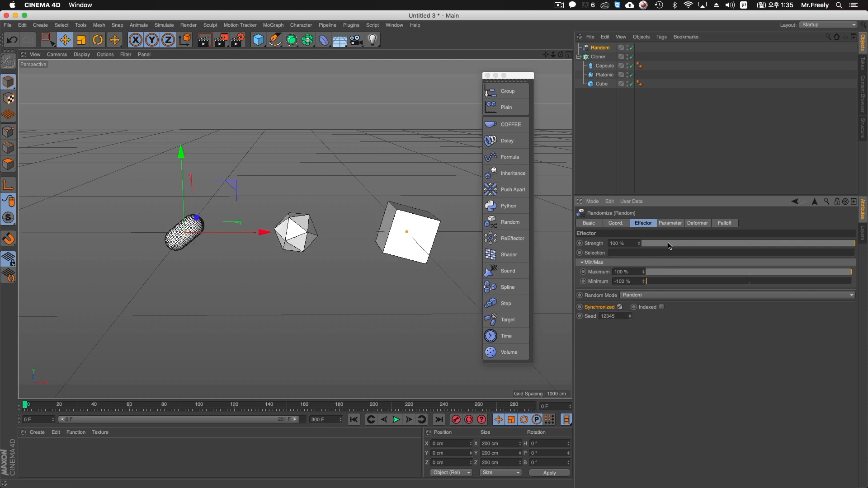
drag(750, 246, 856, 247)
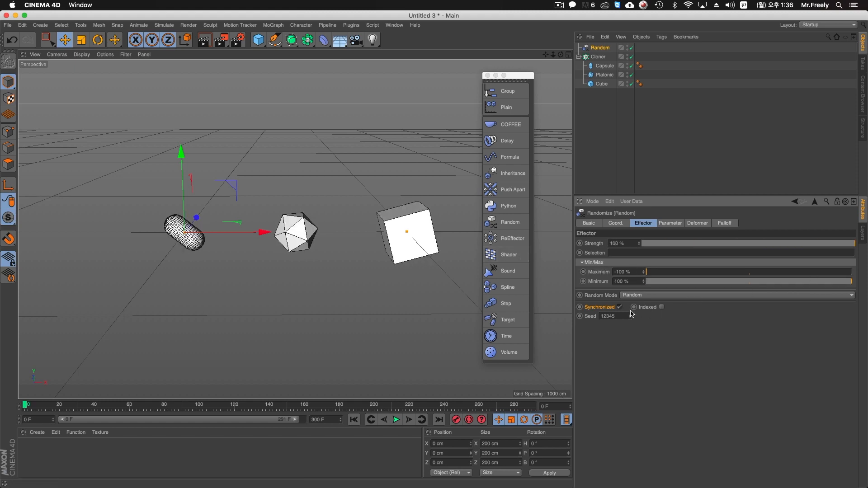
click(621, 308)
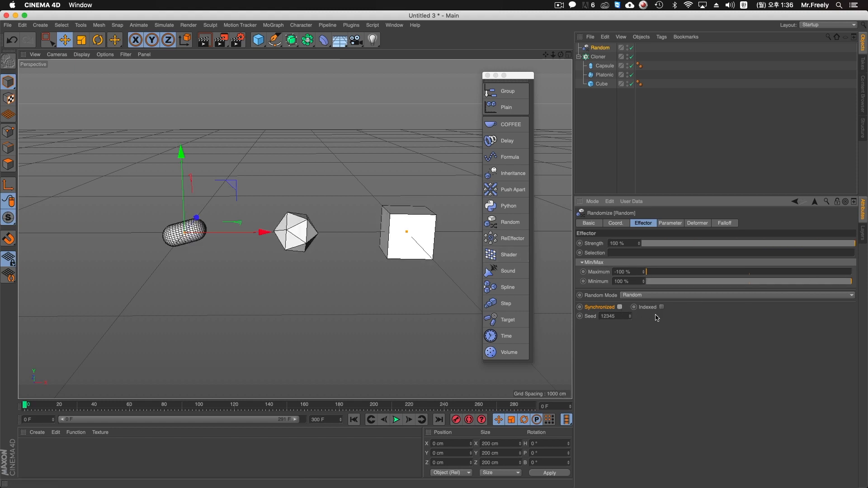
- Change the Random Mode to Turbulence and play the animation briefly to watch the clones rotate
click(656, 296)
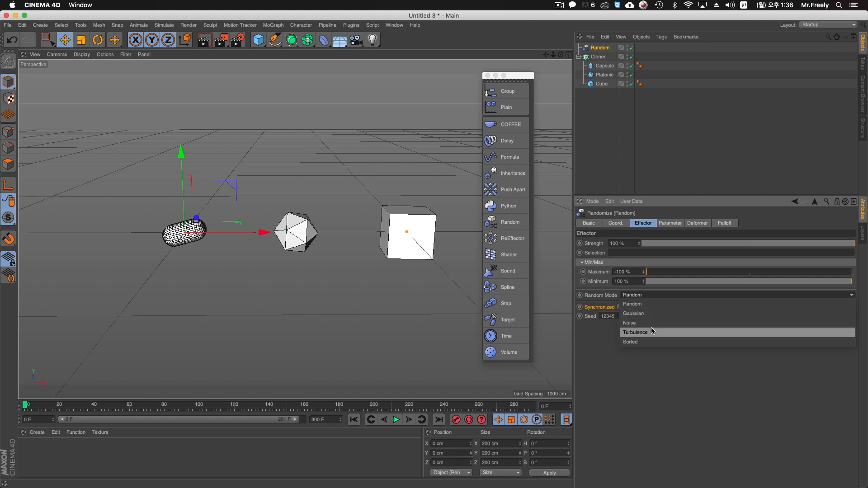
click(652, 333)
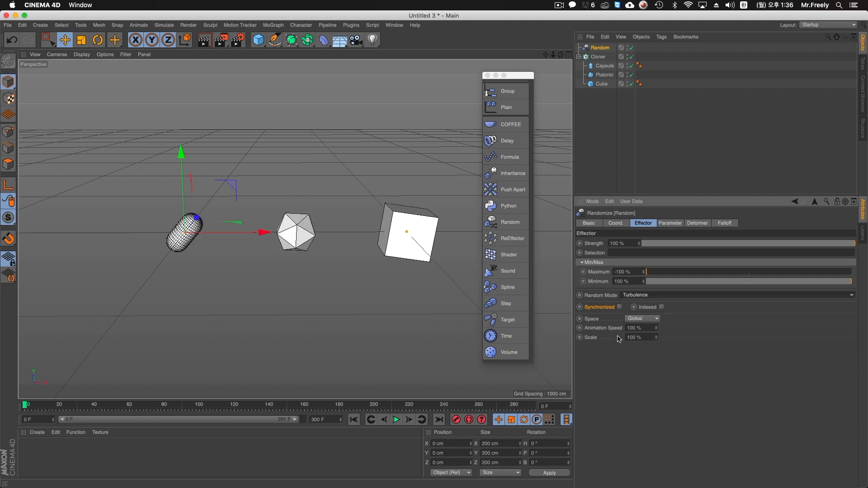
click(396, 420)
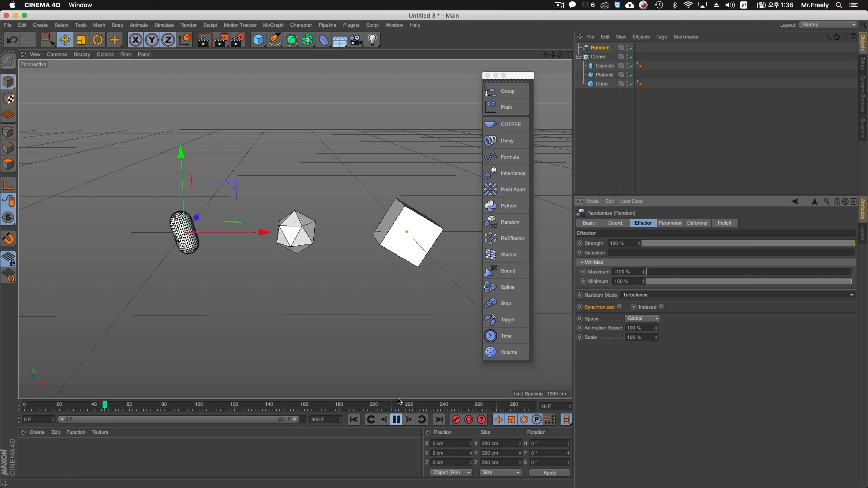
click(396, 420)
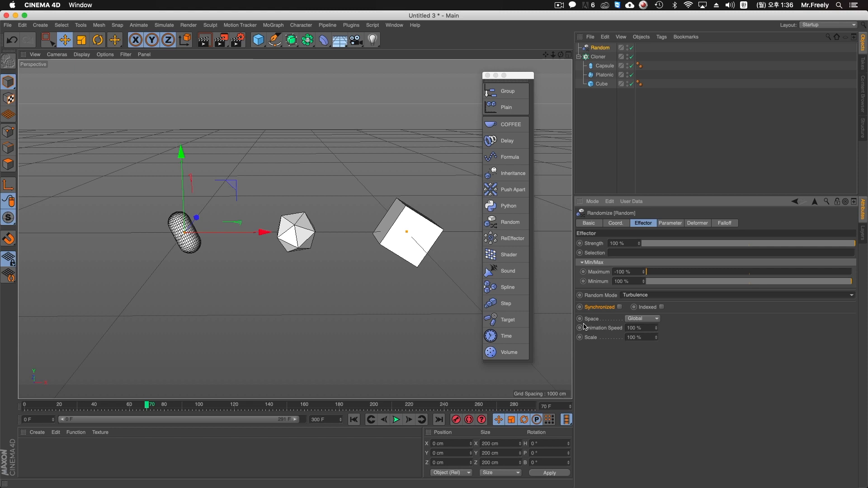
- Turn on Indexed for the Turbulence mode and play the animation briefly from the first frame
click(662, 307)
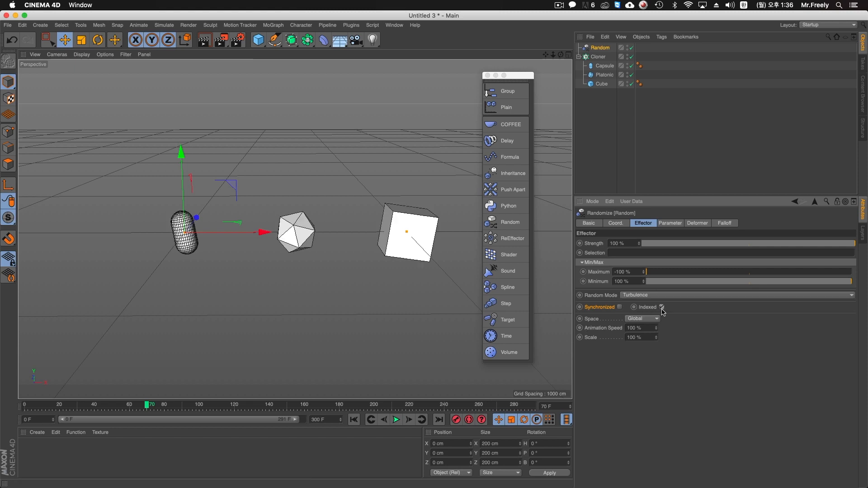
click(352, 419)
click(395, 421)
click(395, 421)
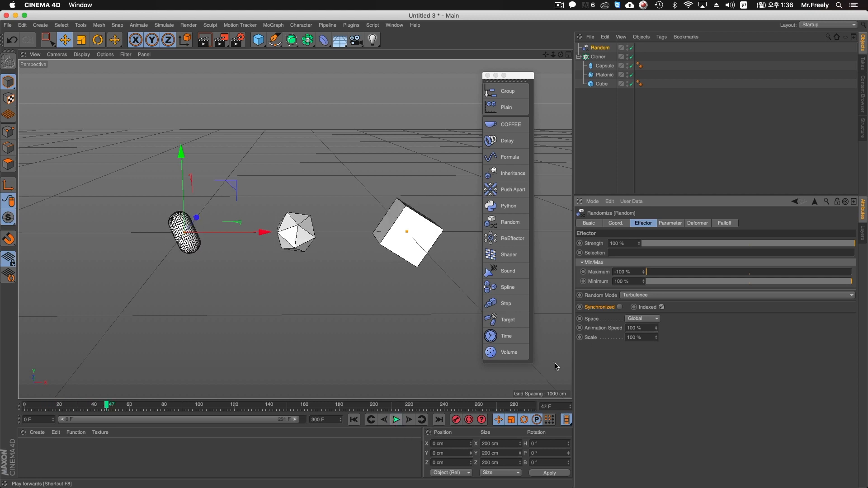
- Turn off Indexed and replay the animation from the start in short stretches for comparison
click(662, 307)
click(353, 419)
click(396, 420)
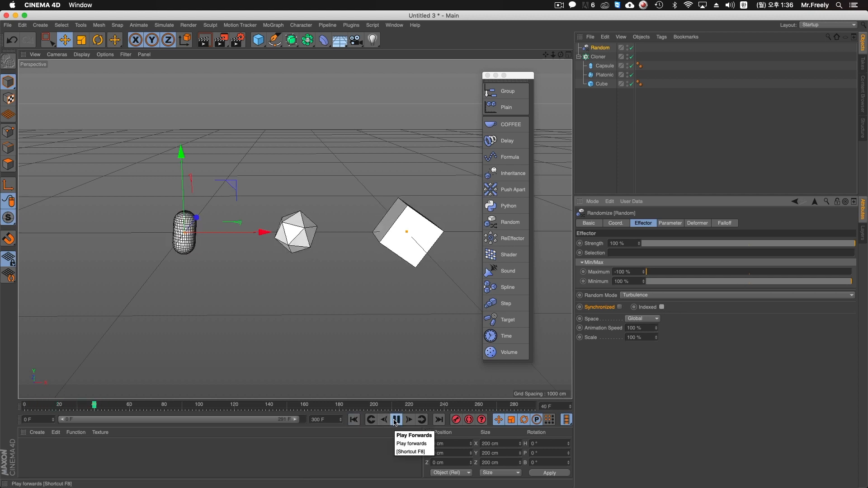
click(396, 420)
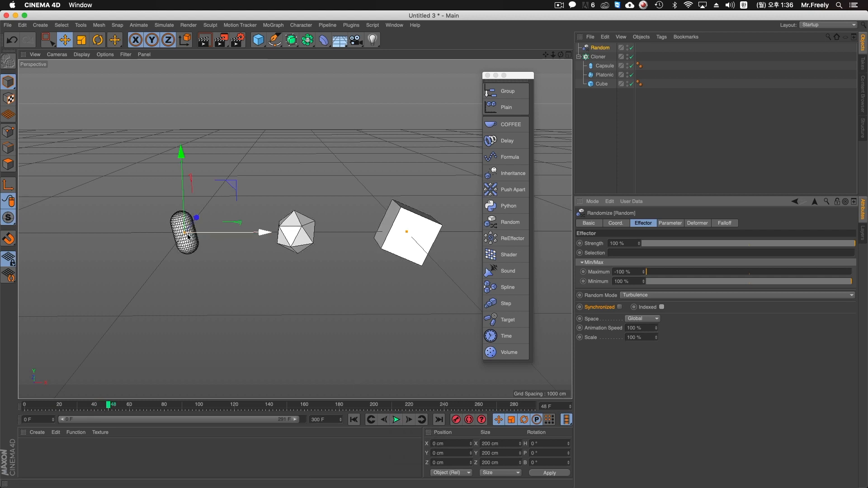
click(396, 420)
click(396, 420)
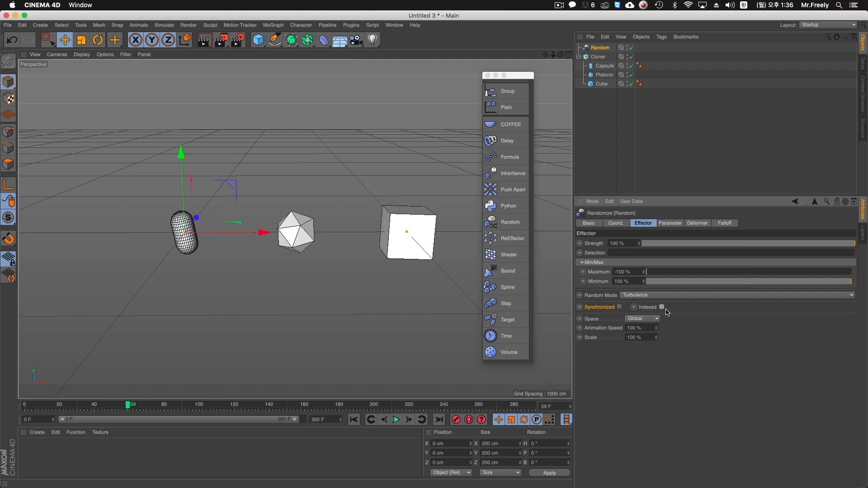
- Play the animation from the start with Indexed on and toggle Synchronized
click(355, 420)
click(396, 420)
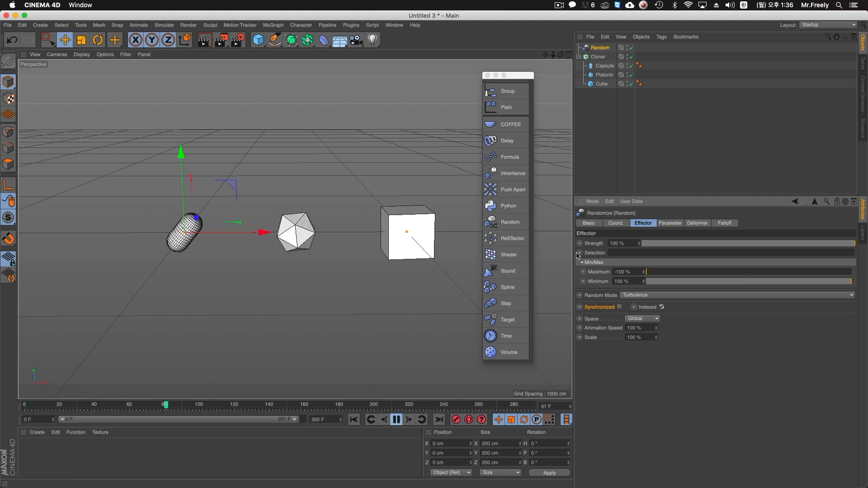
click(620, 308)
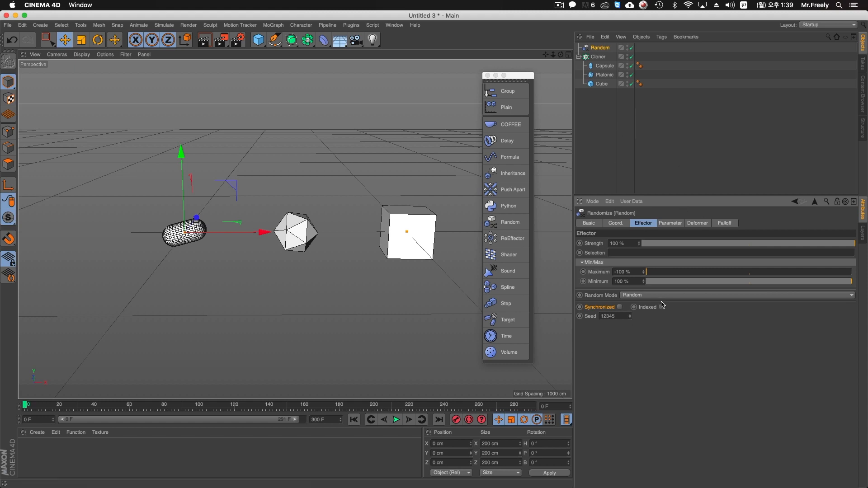
- Delete every object in the scene, add a Sphere and frame it in the view
key(super+a)
key(BackSpace)
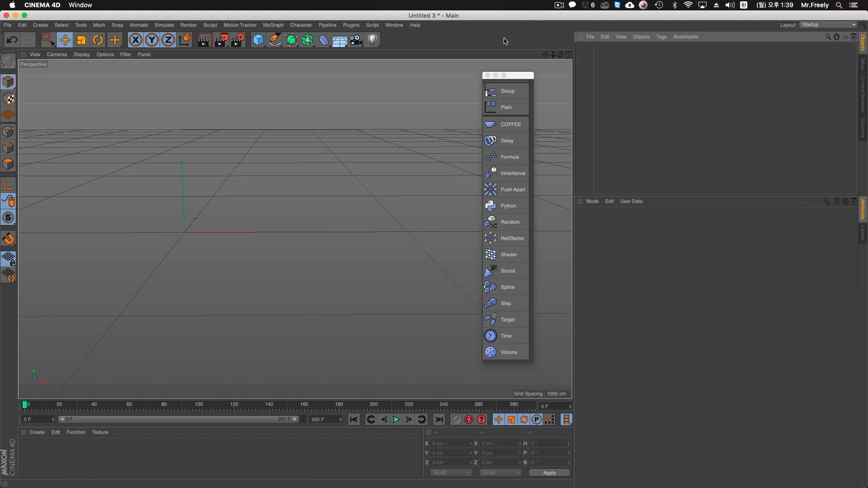
drag(258, 40, 423, 68)
key(h)
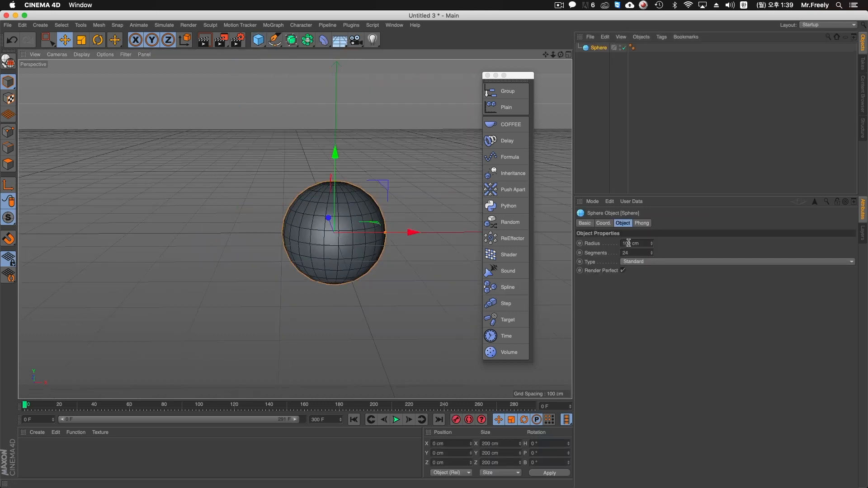
- Set the Sphere's Phong Angle to 0° for faceted shading
click(642, 223)
double_click(638, 269)
text(0)
key(Return)
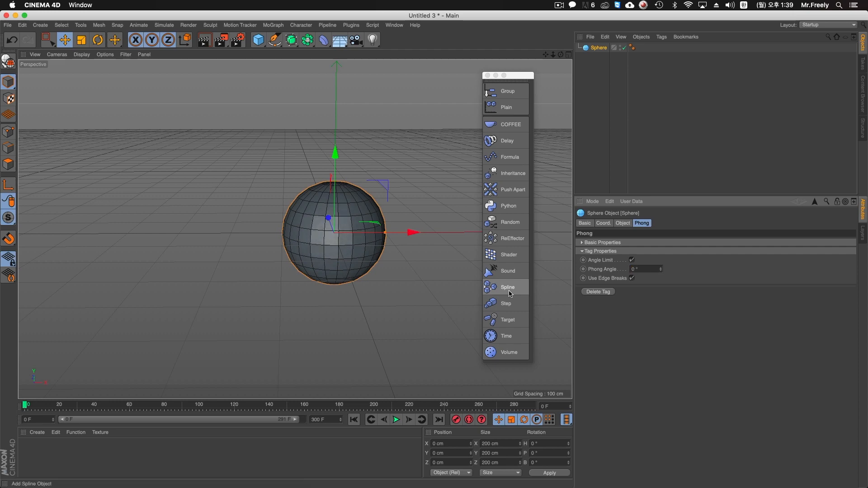
- Change the Sphere's type to Icosahedron and frame it more closely
click(623, 223)
click(632, 262)
click(633, 266)
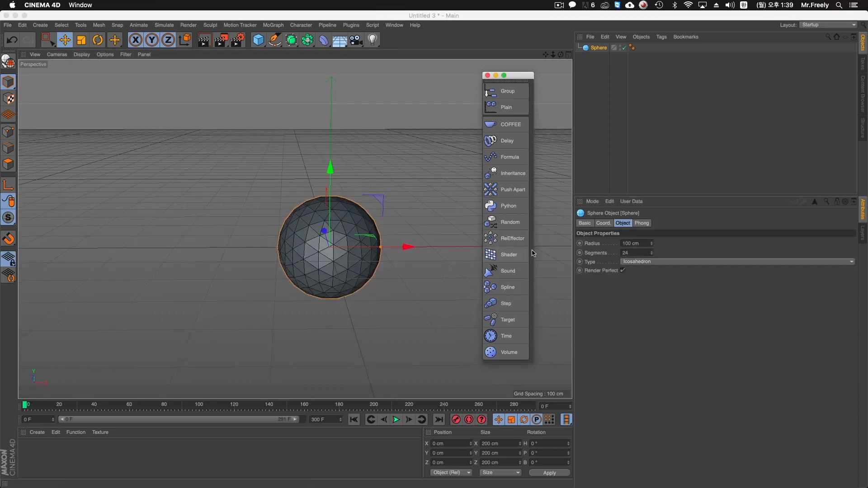
scroll(327, 266, up, 3)
alt+drag(327, 266, 409, 180)
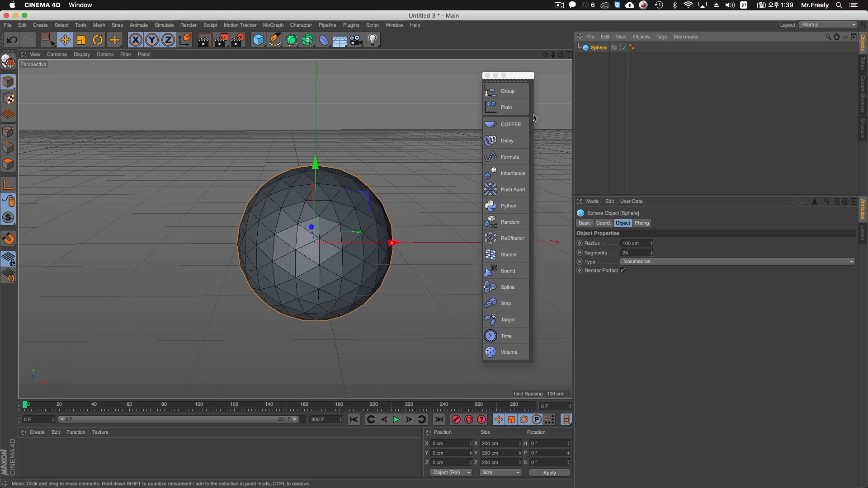
- Add a Random effector inside the Sphere and try its Point and Polygon deformation modes
click(510, 222)
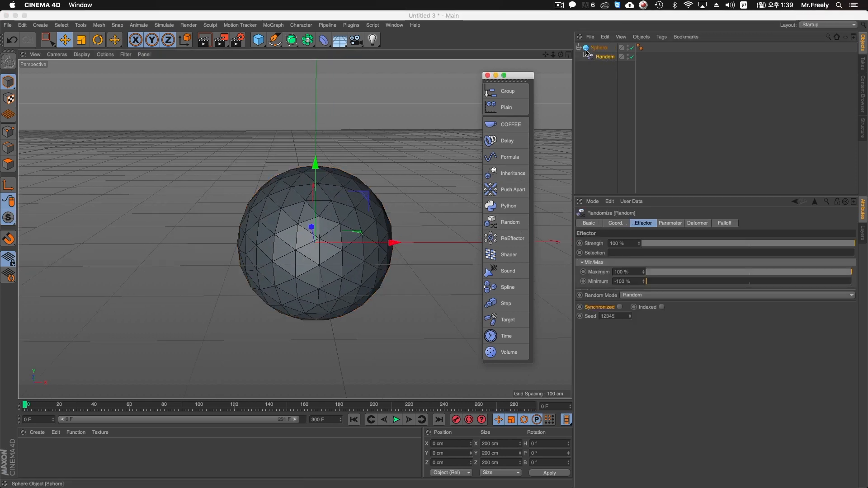
click(670, 222)
click(697, 223)
click(632, 243)
click(641, 267)
click(643, 244)
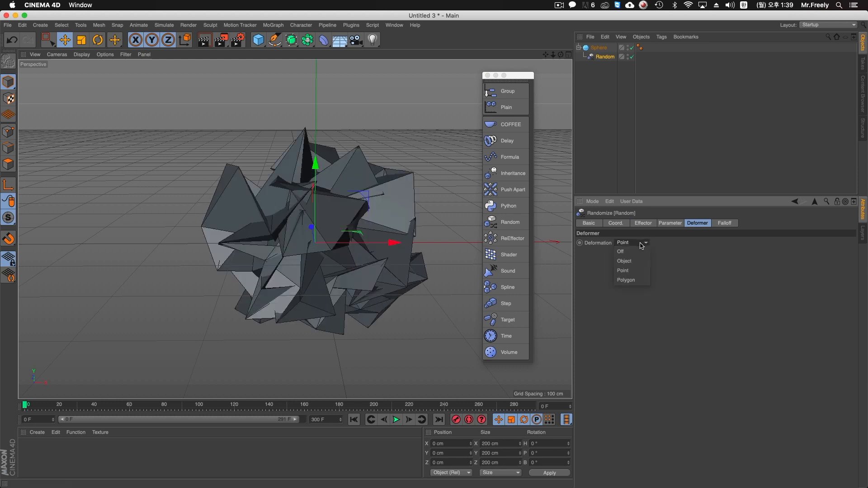
click(635, 284)
- Set the Random effector's X, Y and Z position offsets to 5 cm each
click(649, 226)
click(669, 223)
click(626, 269)
text(5)
key(Tab)
text(5)
key(Tab)
text(5)
key(Return)
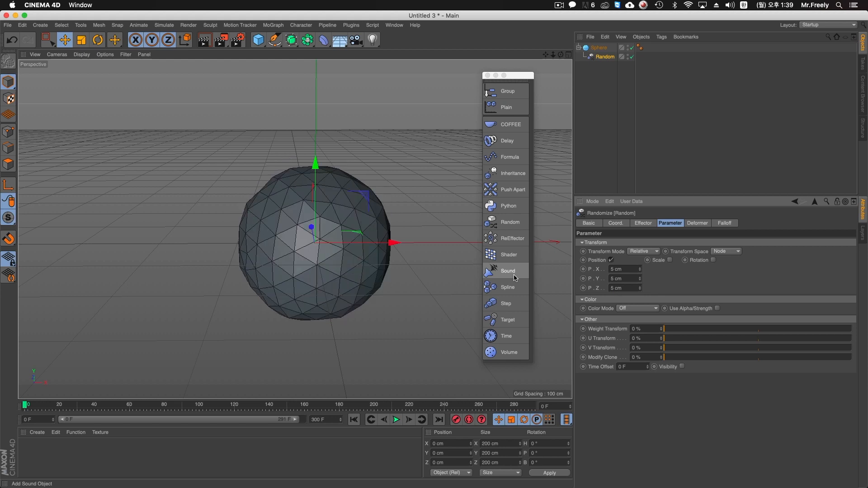
- Set the Random effector's mode to Turbulence with an animation speed of 20%
alt+drag(337, 208, 337, 211)
click(633, 296)
click(633, 348)
click(634, 328)
text(20)
key(Return)
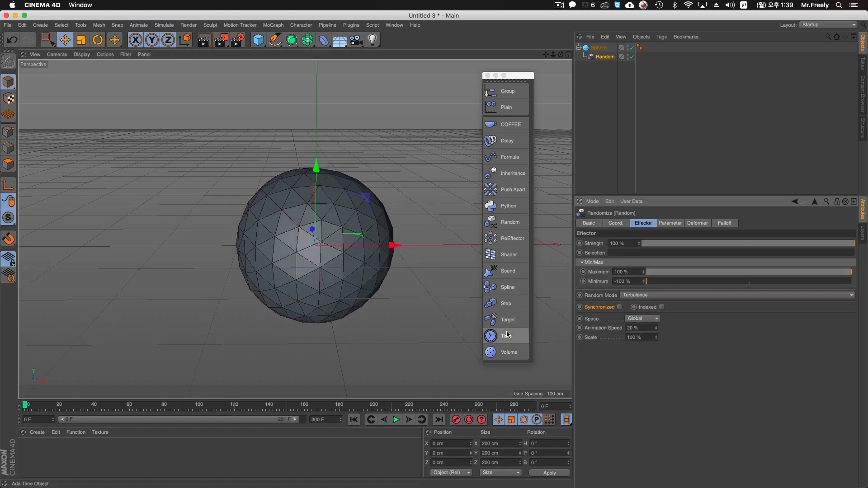
- Play the animation and set the Random effector's deformation to Point
click(396, 419)
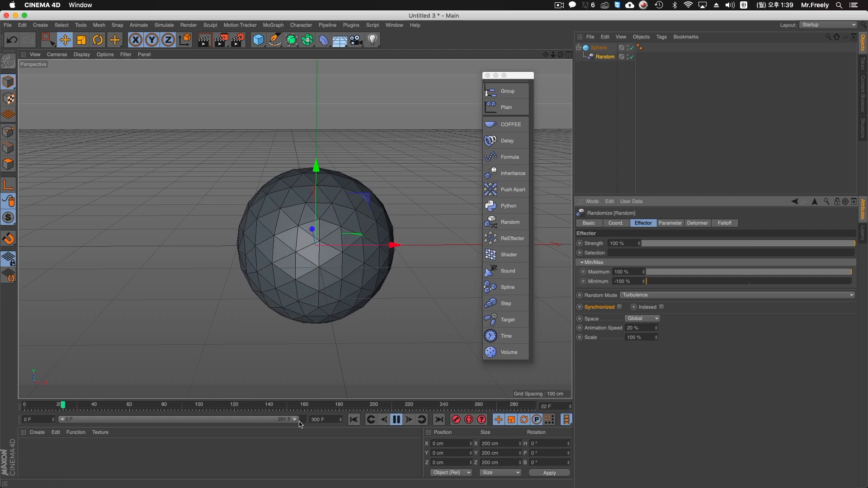
scroll(369, 344, up, 3)
alt+middle_drag(344, 283, 362, 311)
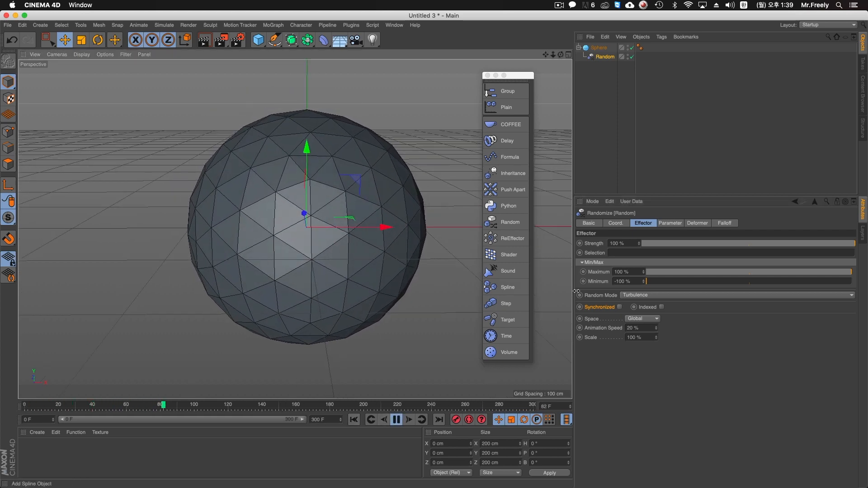
click(670, 223)
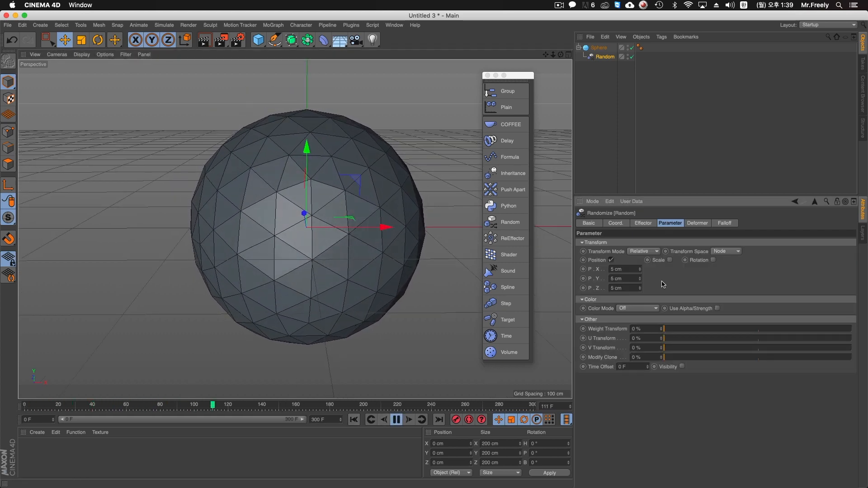
click(696, 223)
click(632, 243)
click(625, 273)
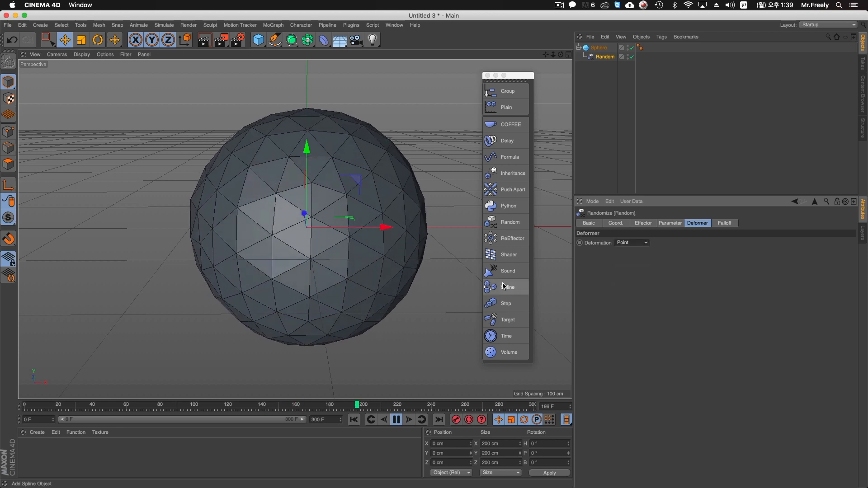
scroll(381, 282, down, 3)
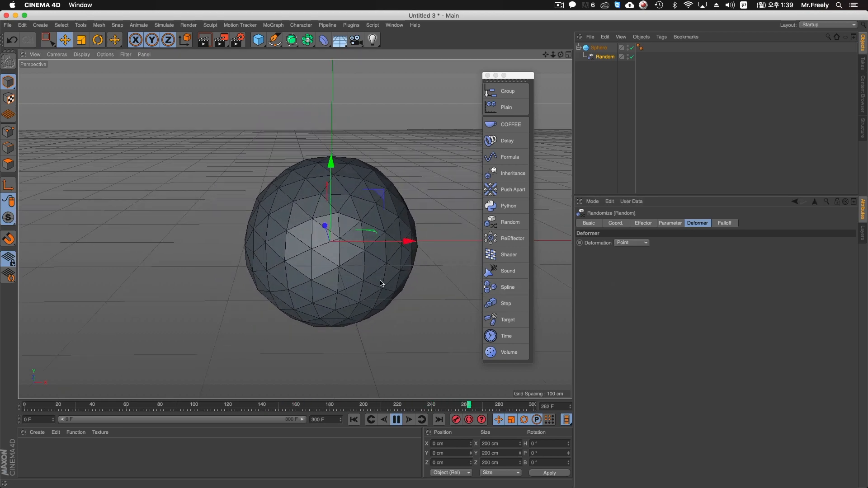
- Raise the Random effector's position offsets to X 31 cm, Y 22 cm and Z 26 cm while the animation plays
click(670, 223)
drag(640, 269, 639, 293)
alt+drag(332, 234, 297, 245)
click(324, 40)
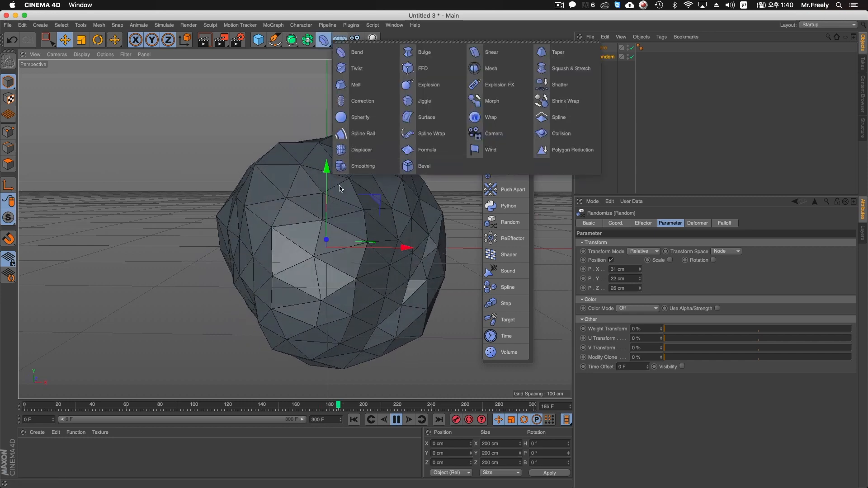
alt+middle_drag(337, 224, 299, 209)
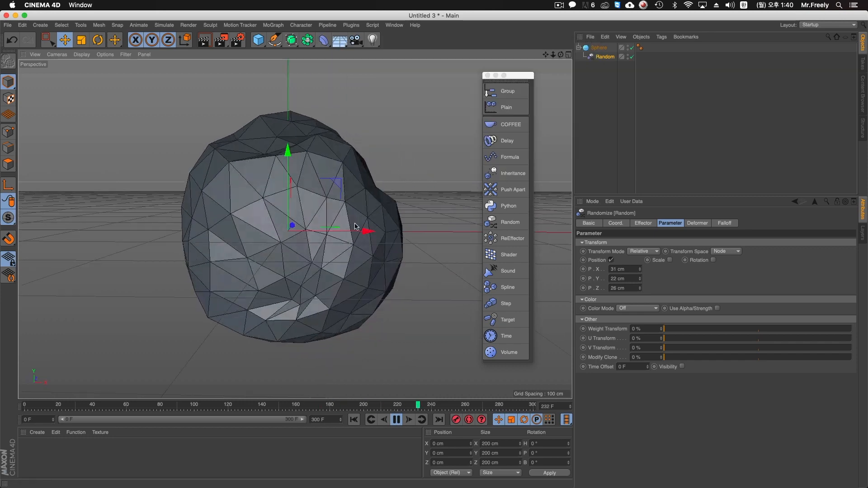
alt+right_drag(342, 242, 325, 229)
alt+middle_drag(326, 229, 363, 248)
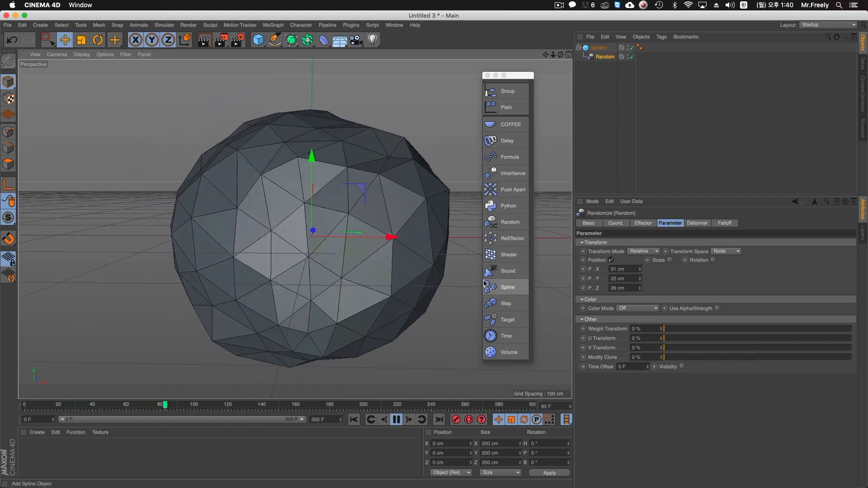
- Stop the playback and set the Random effector's falloff shape to Sphere
click(396, 419)
click(721, 226)
click(620, 244)
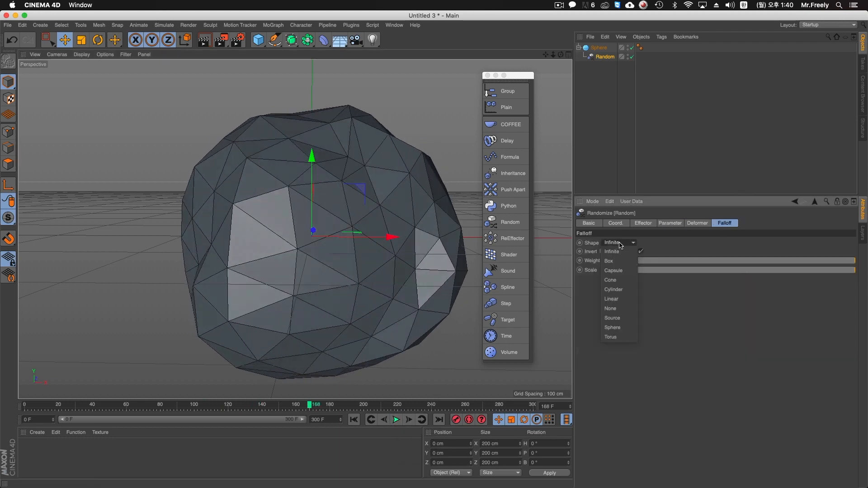
click(617, 331)
- Move the effector's falloff across the sphere during playback to about X 7 cm, Y -9 cm, and rewind to frame 0
drag(370, 221, 290, 165)
click(392, 419)
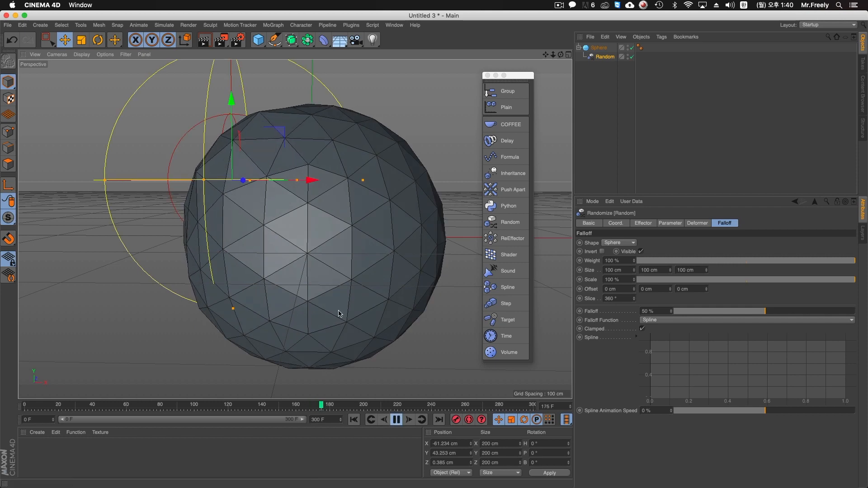
drag(161, 252, 257, 317)
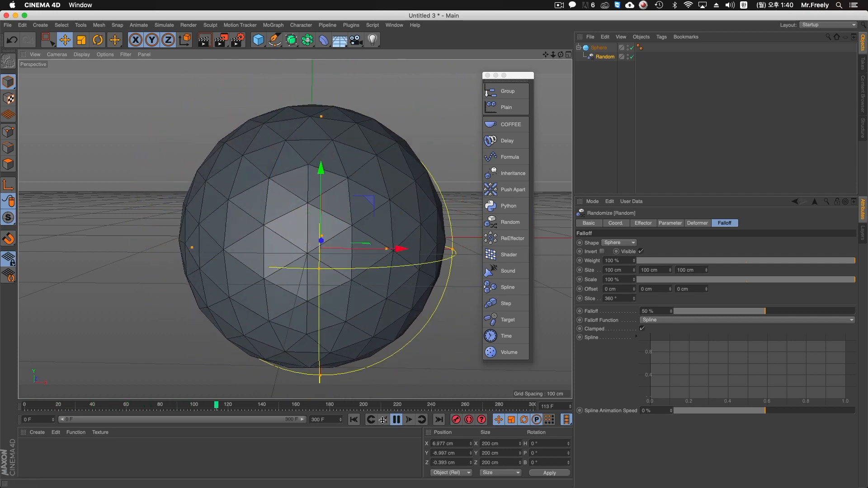
click(354, 420)
- Review the Random effector's coordinates and effector settings
click(599, 48)
click(605, 57)
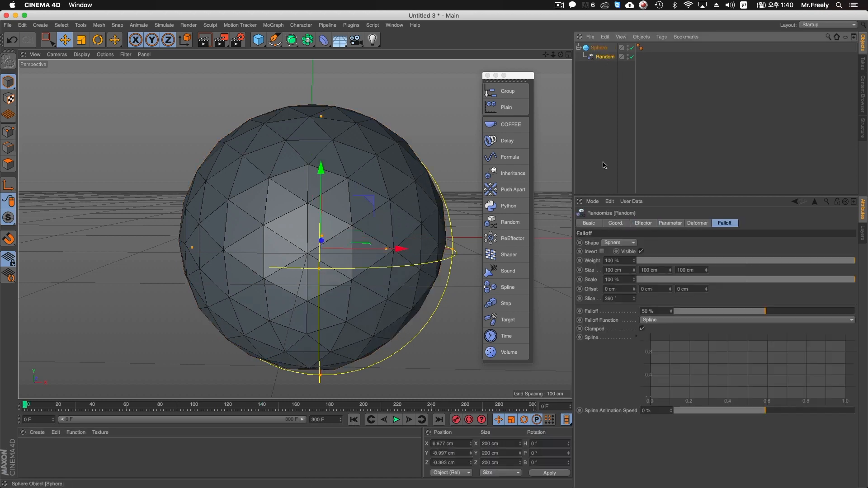
click(616, 223)
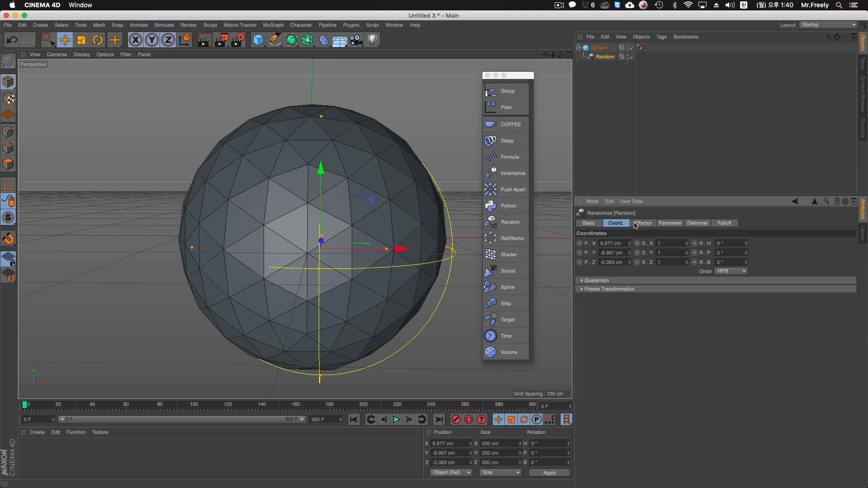
click(642, 225)
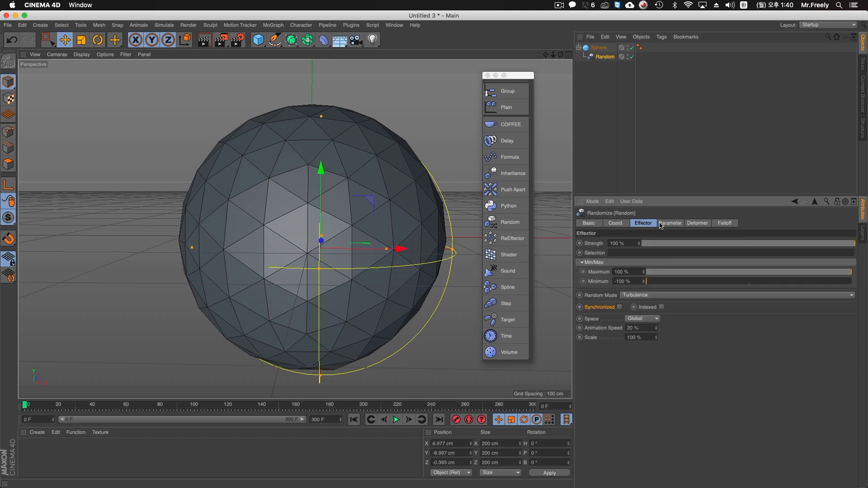
click(627, 131)
- Delete the Sphere together with its Random effector
click(600, 49)
click(602, 54)
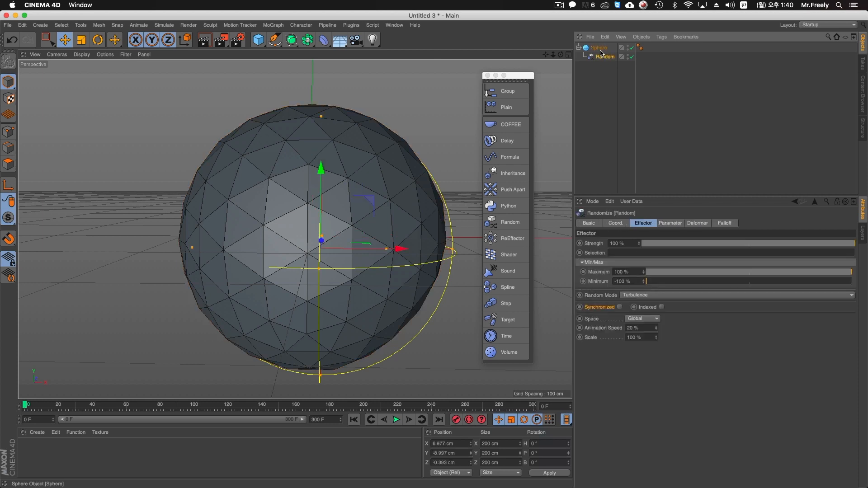
key(Delete)
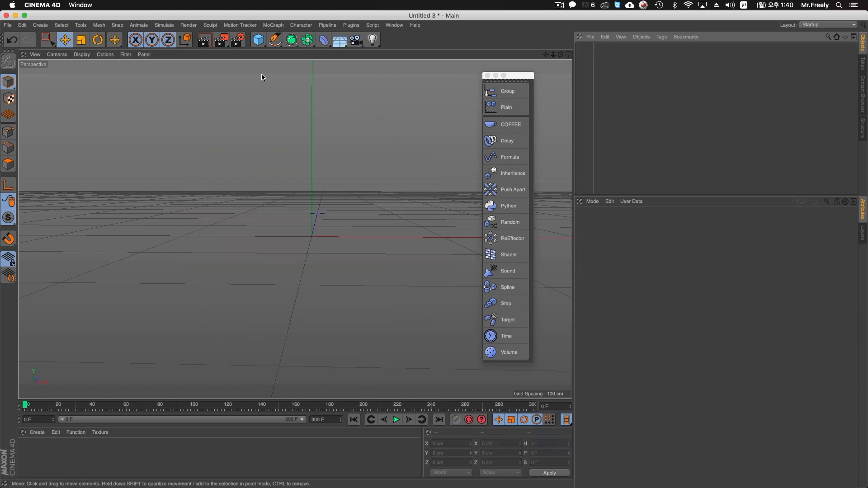
drag(258, 40, 308, 160)
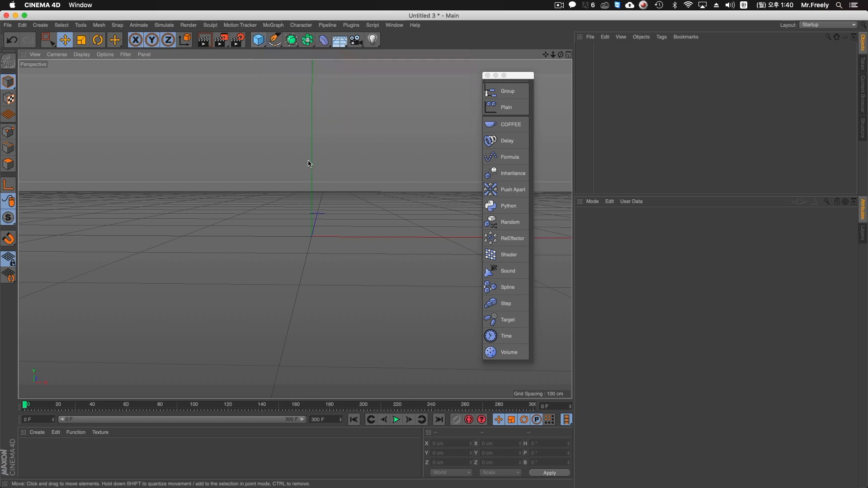
- Undo repeatedly through the sphere example until the Cloner with its Capsule, Platonic and Cube is restored
key(super+z)
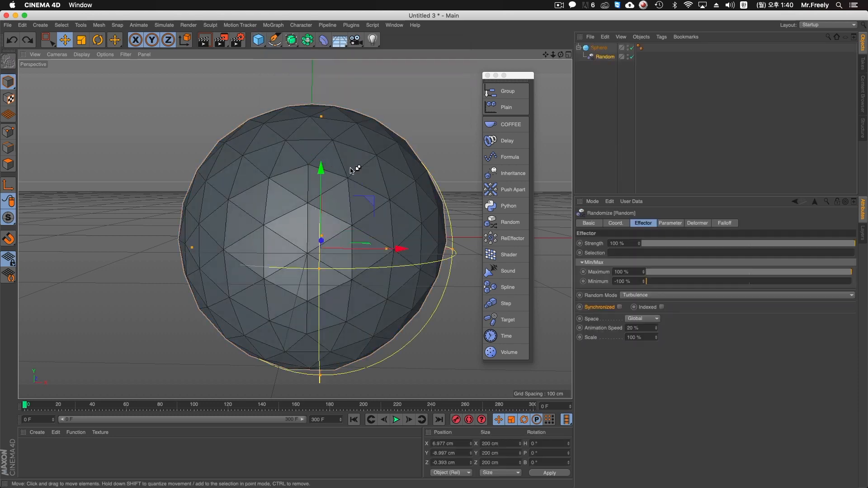
key(super+z)
key(super+z)
key(super+z)
key(super+z)
key(super+z)
key(super+z)
key(super+z)
key(super+z)
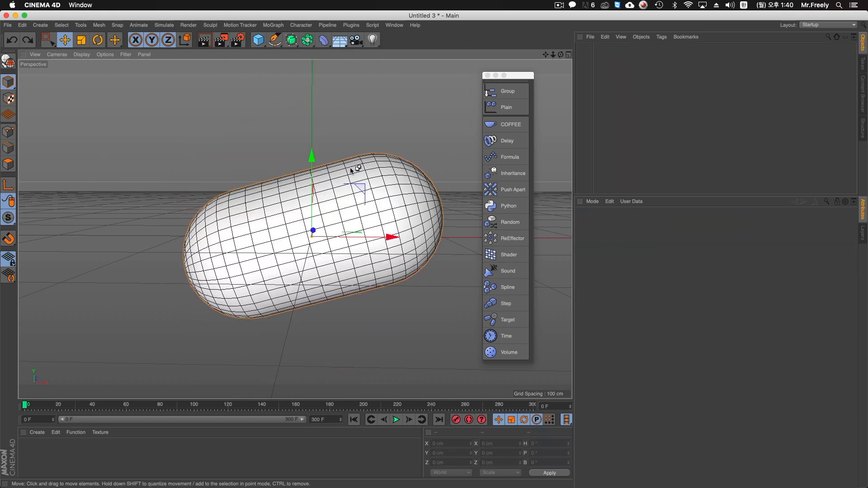
click(596, 96)
key(super+z)
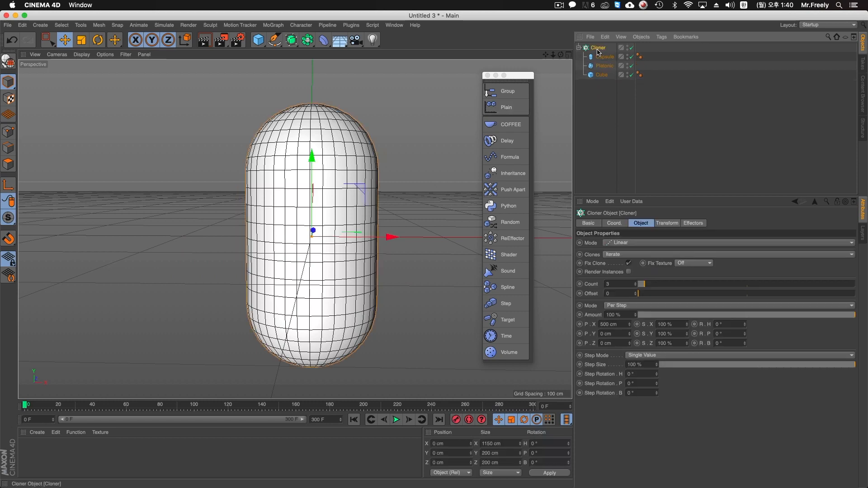
- Set the linear Cloner's count to 9 and its X spacing per step to 330 cm
alt+right_drag(365, 214, 285, 256)
alt+middle_drag(284, 256, 190, 267)
alt+right_drag(258, 256, 226, 256)
click(635, 283)
click(635, 283)
alt+right_drag(395, 238, 291, 275)
alt+middle_drag(358, 270, 307, 276)
mouse_move(294, 269)
alt+mouse_down()
mouse_move(287, 267)
mouse_move(300, 267)
alt+mouse_up()
click(636, 283)
mouse_move(629, 324)
mouse_down()
mouse_move(629, 411)
mouse_move(630, 401)
mouse_up()
click(635, 283)
click(635, 282)
alt+middle_drag(319, 243, 283, 218)
alt+middle_drag(402, 232, 433, 234)
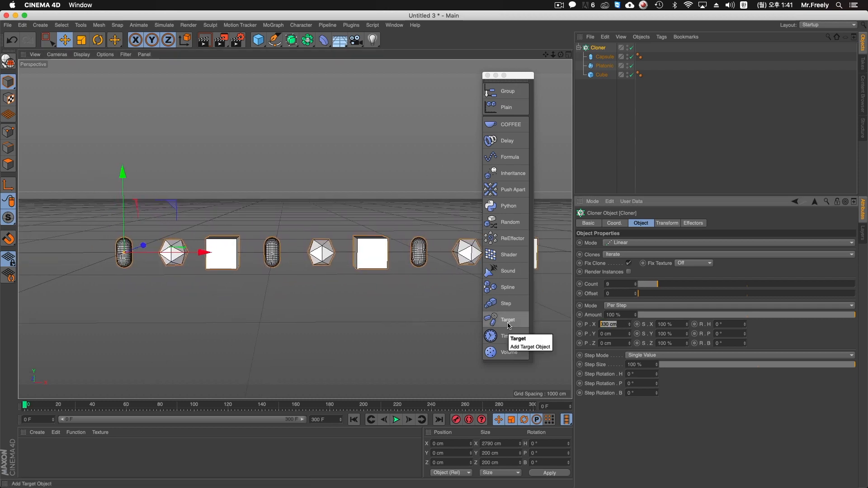
- Try stacking the clones vertically with 0 cm X and 300 cm Y spacing per step, and undo it
mouse_move(320, 229)
alt+middle_down()
mouse_move(295, 229)
mouse_move(327, 189)
alt+middle_up()
text(0)
key(Tab)
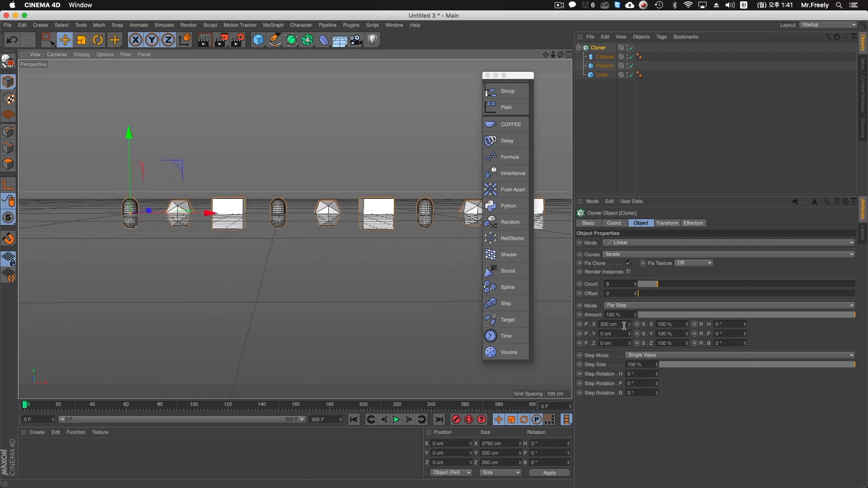
key(Return)
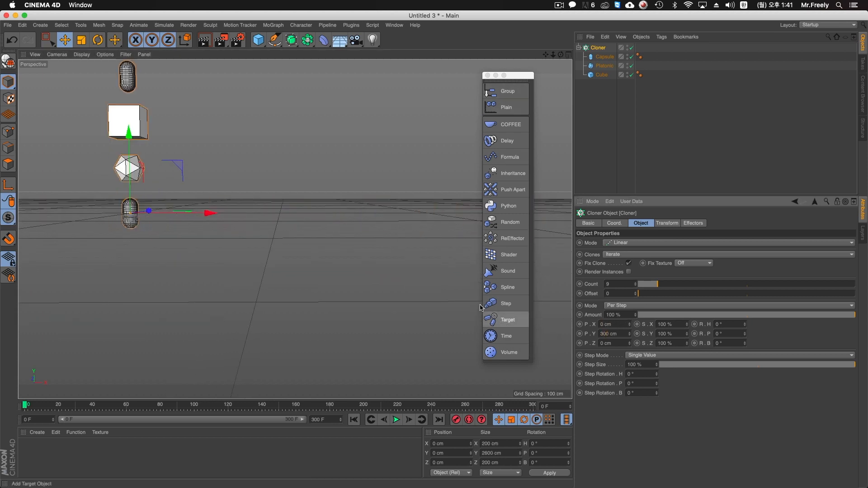
alt+middle_drag(181, 90, 294, 229)
key(ctrl+z)
key(ctrl+z)
- Move the floating effector palette clear of the clones and add a Step effector to the Cloner
mouse_move(303, 291)
alt+middle_down()
mouse_move(268, 193)
mouse_move(253, 206)
alt+middle_up()
drag(515, 75, 544, 74)
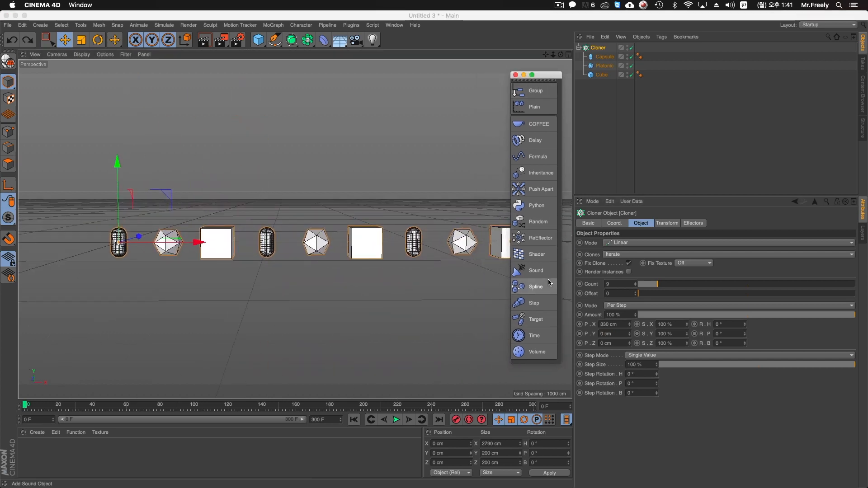
click(534, 303)
alt+middle_drag(373, 253, 331, 267)
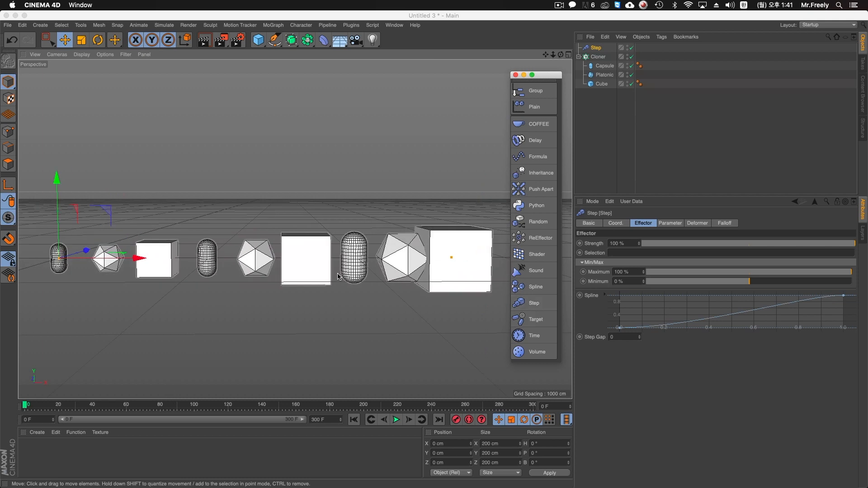
scroll(332, 269, down, 2)
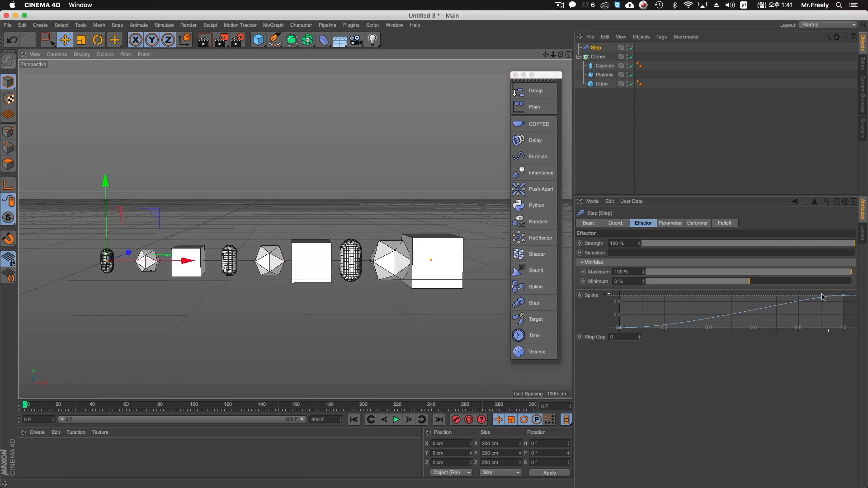
- Try out different Strength and Scale values on the Step effector, restoring 100% strength and a scale of 1
drag(652, 244, 856, 244)
click(679, 222)
drag(699, 269, 698, 249)
key(super+z)
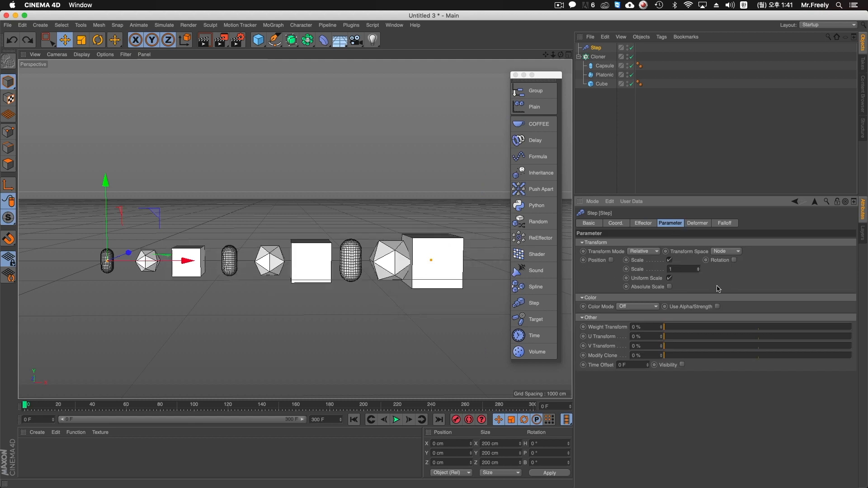
- Enable rotation on the Step effector and increase its bank angle so the clones turn progressively
click(734, 260)
drag(763, 290, 764, 269)
- Add two points to the Step effector's spline, raising the one near the middle and pulling the one near 0.75 down
click(649, 225)
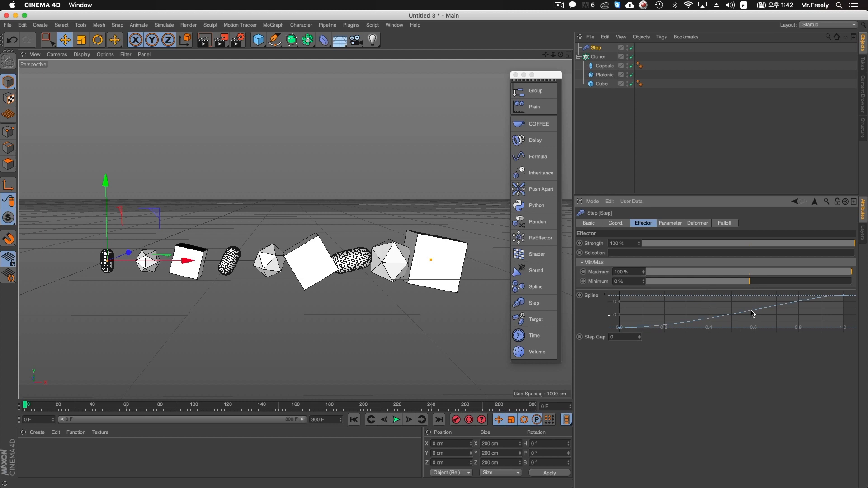
mouse_move(844, 296)
mouse_down()
mouse_move(846, 329)
mouse_move(844, 295)
mouse_up()
click(731, 316)
drag(733, 316, 727, 303)
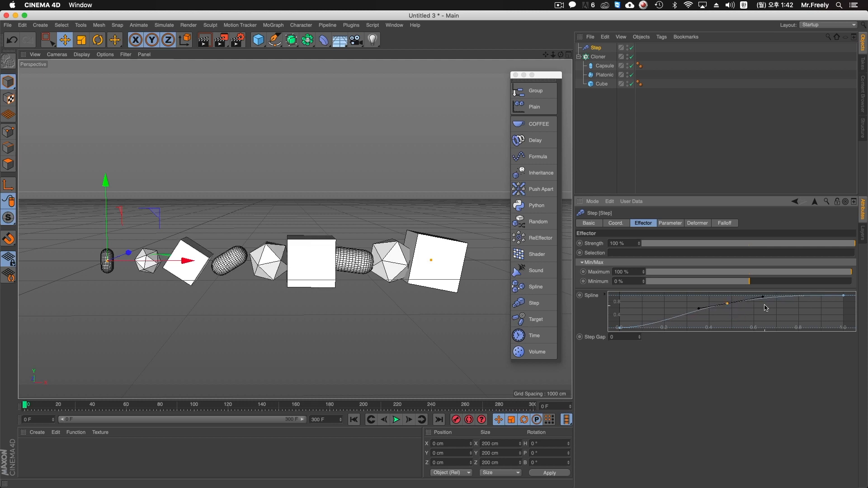
click(787, 299)
drag(787, 300, 788, 324)
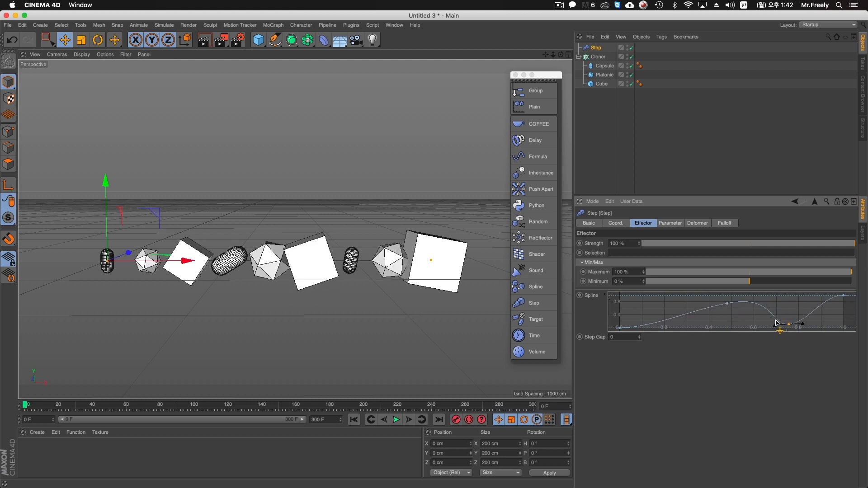
- Shape the spline into a wave by adding a high point near 0.2, lowering the middle point and raising the one after it
drag(671, 319, 661, 296)
drag(727, 304, 714, 325)
drag(789, 324, 774, 298)
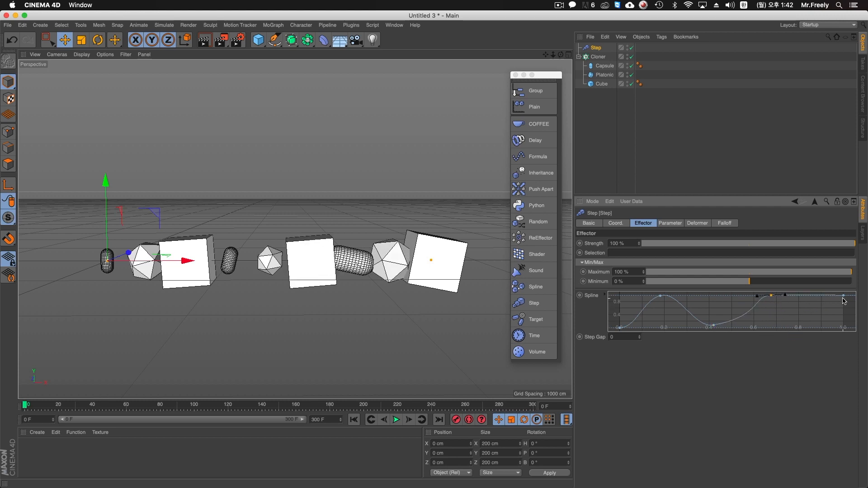
- Pull the end point of the Step effector's spline down to zero so the wave finishes low
drag(843, 296, 842, 334)
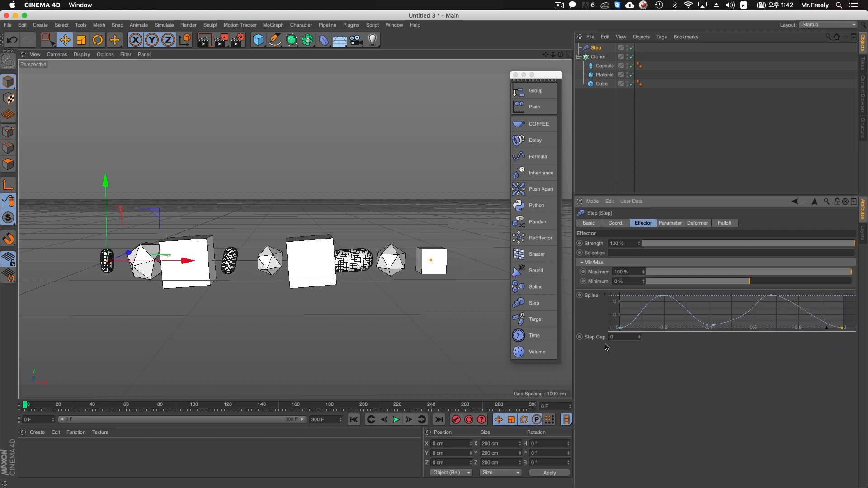
alt+middle_drag(276, 224, 295, 229)
- Delete the Capsule and the Platonic from the Cloner, leaving only the Cube as its source object
click(605, 65)
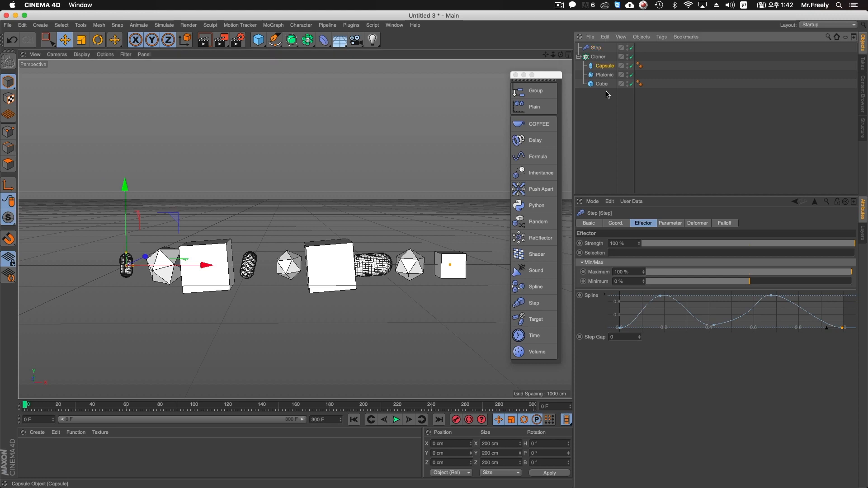
key(Delete)
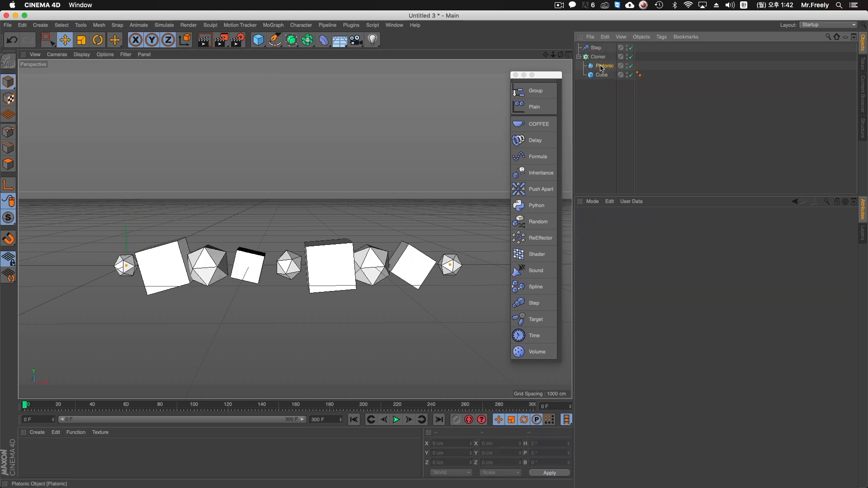
click(600, 65)
key(Delete)
- Raise the Cloner's count to 11 clones
click(597, 57)
scroll(391, 208, down, 2)
alt+middle_drag(392, 207, 379, 211)
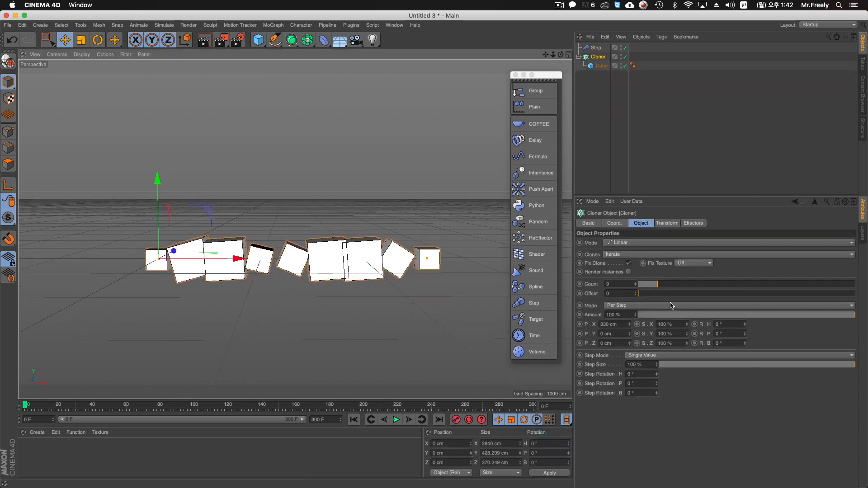
drag(638, 286, 635, 279)
- Set the Cube's size to 100 cm along X, Y and Z
click(601, 66)
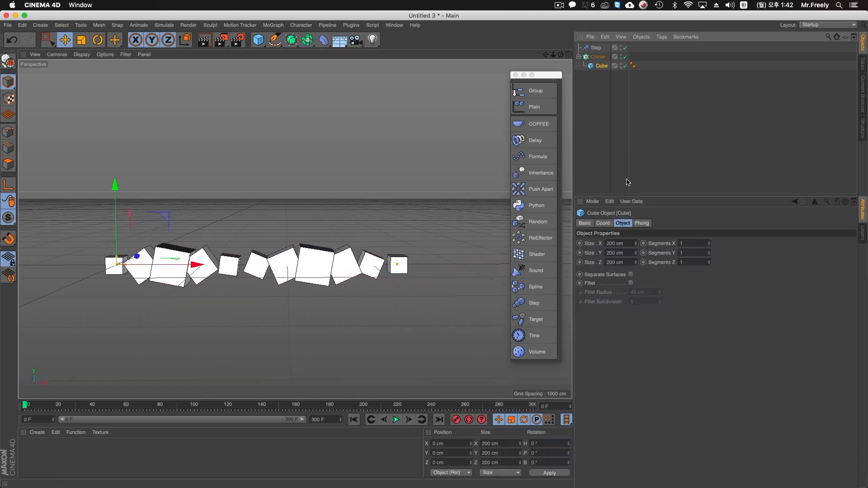
click(621, 244)
text(100)
key(Tab)
text(100)
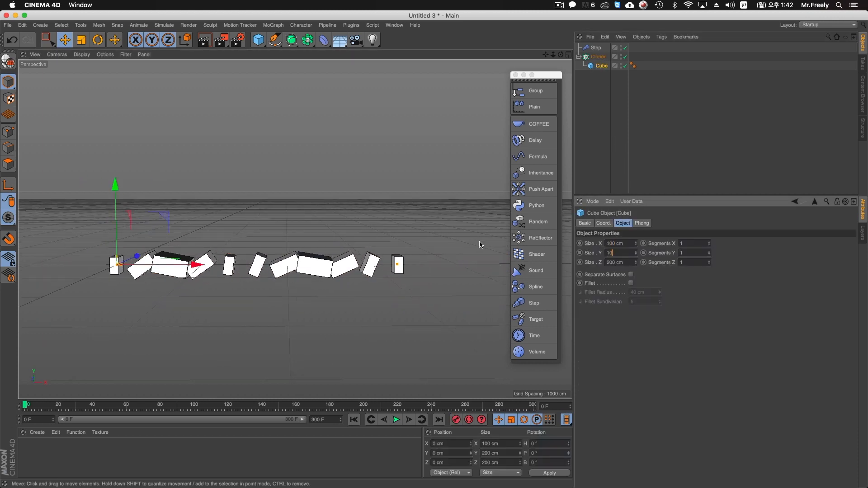
key(Tab)
text(100)
key(Return)
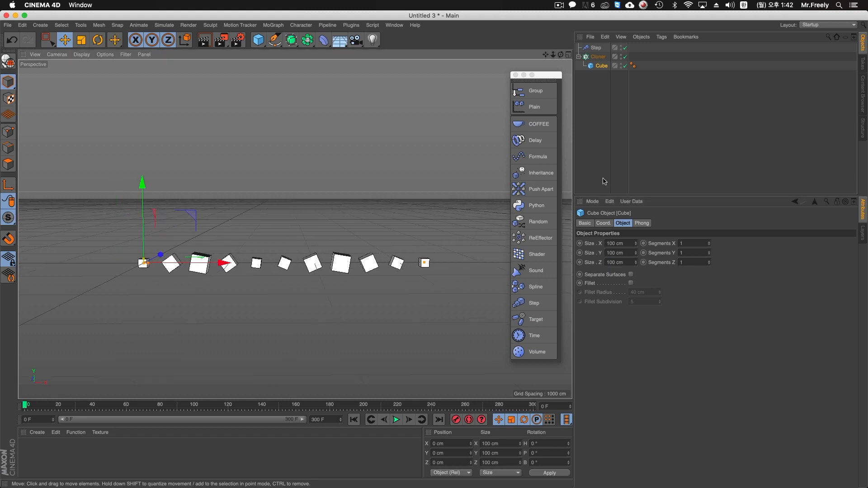
- Increase the Cloner's count to 19 and reduce its X spacing per step to 232 cm
click(598, 56)
drag(639, 288, 639, 291)
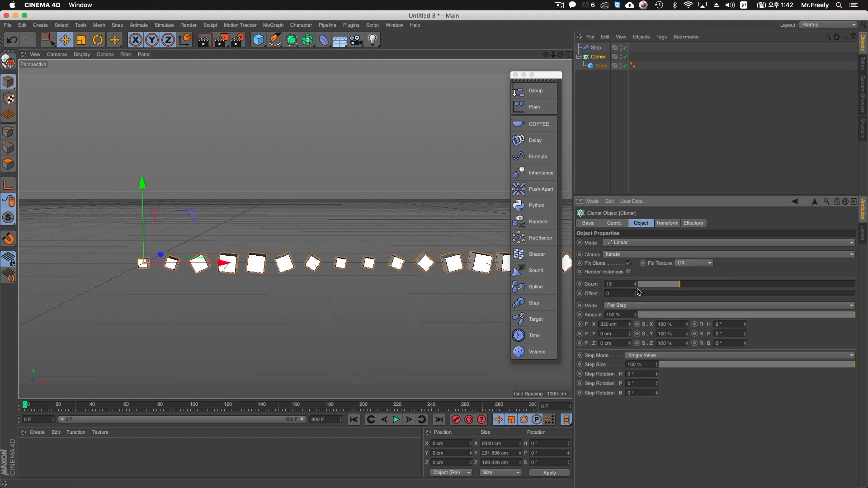
drag(629, 325, 599, 301)
alt+middle_drag(359, 225, 314, 233)
alt+drag(281, 258, 280, 247)
- Raise the Step effector's uniform scale to 1.67
click(596, 48)
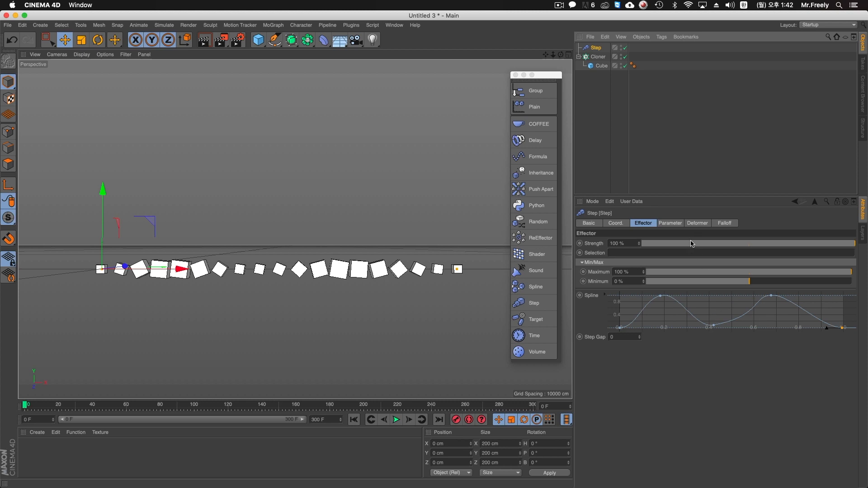
click(670, 224)
drag(697, 270, 698, 246)
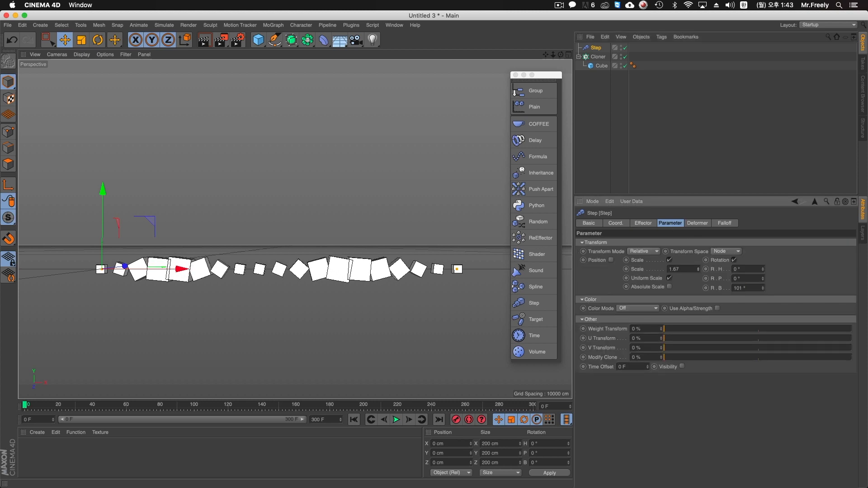
click(597, 58)
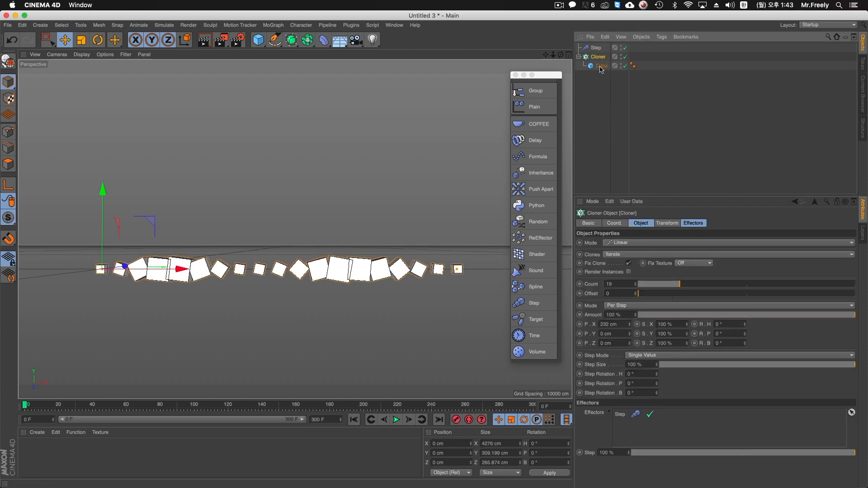
click(597, 48)
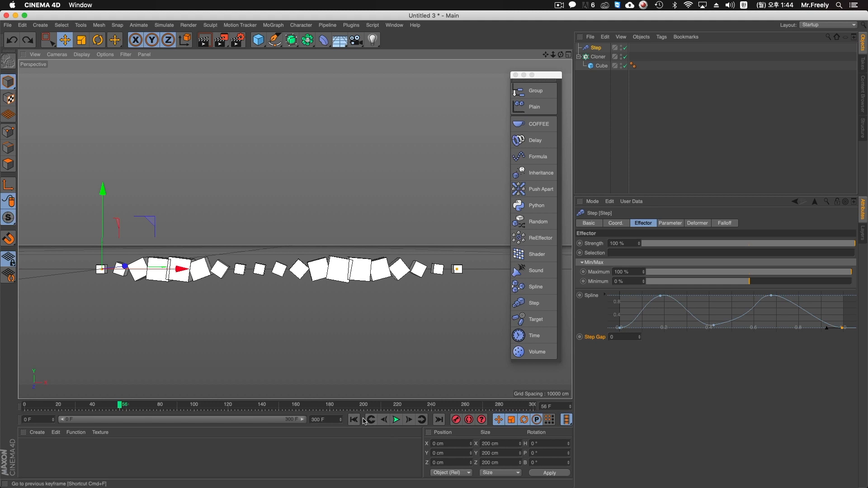
- Try out a Step Gap of 18 on the Step effector, restoring it to 0
drag(639, 339, 639, 339)
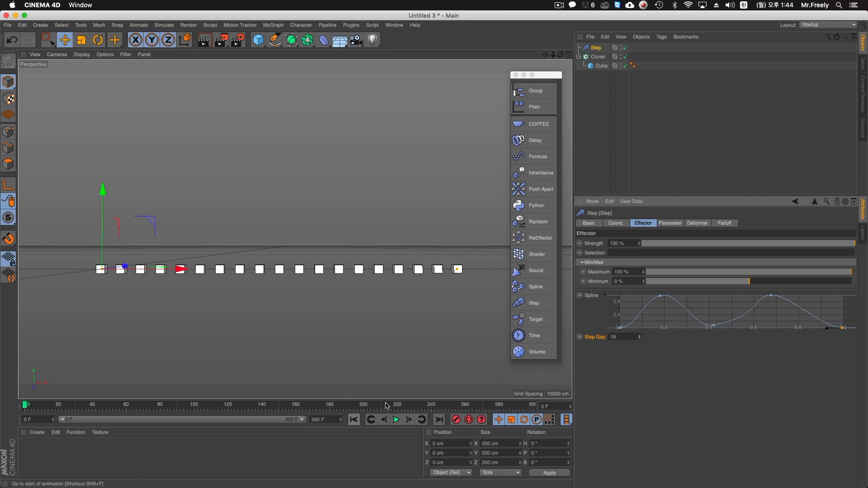
text(0)
key(Return)
- Keyframe the Step effector's Step Gap at 0 on frame 0 and set it to 18 at frame 136
ctrl+click(580, 337)
click(256, 405)
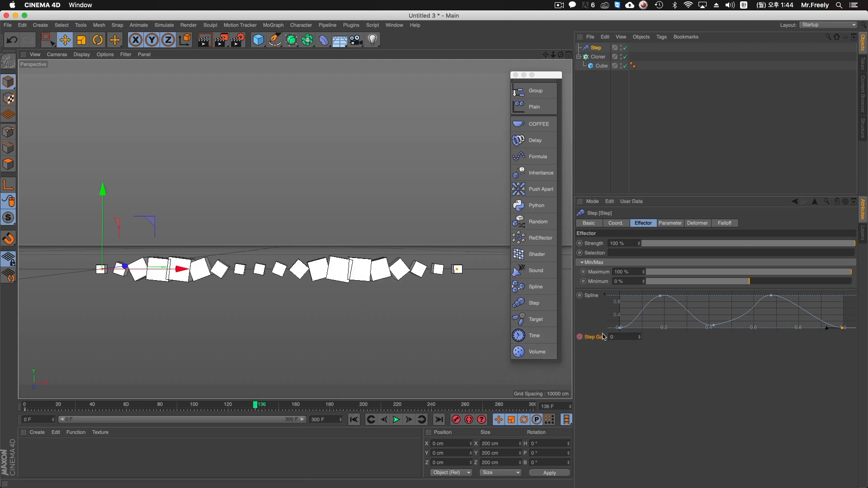
double_click(639, 337)
text(3)
key(Return)
key(Return)
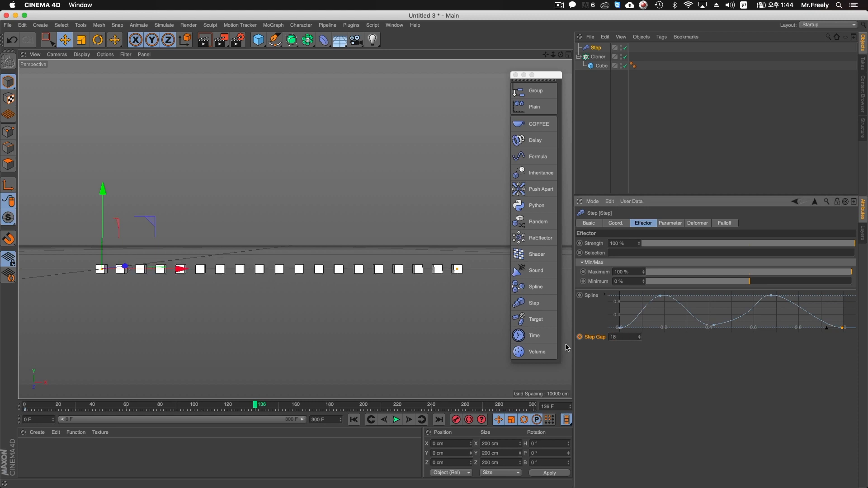
- Move the second Step Gap keyframe to frame 47 and play the animation from the start
click(354, 420)
drag(233, 412, 277, 411)
click(355, 421)
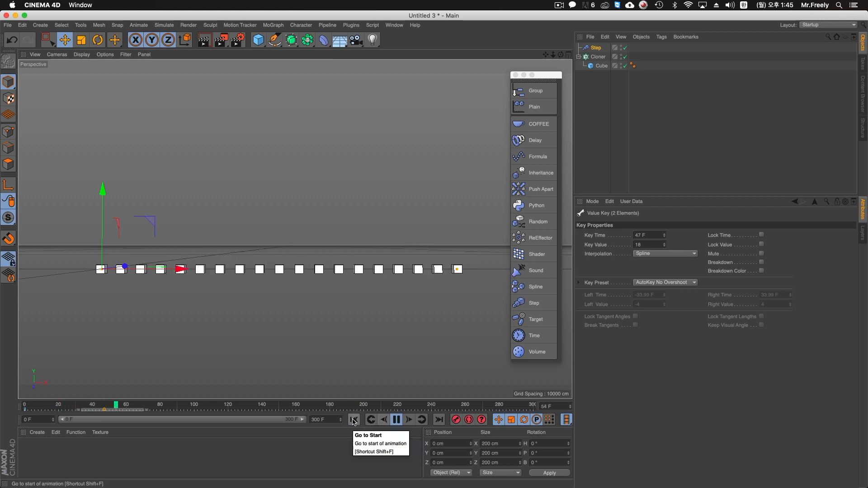
click(354, 421)
click(396, 420)
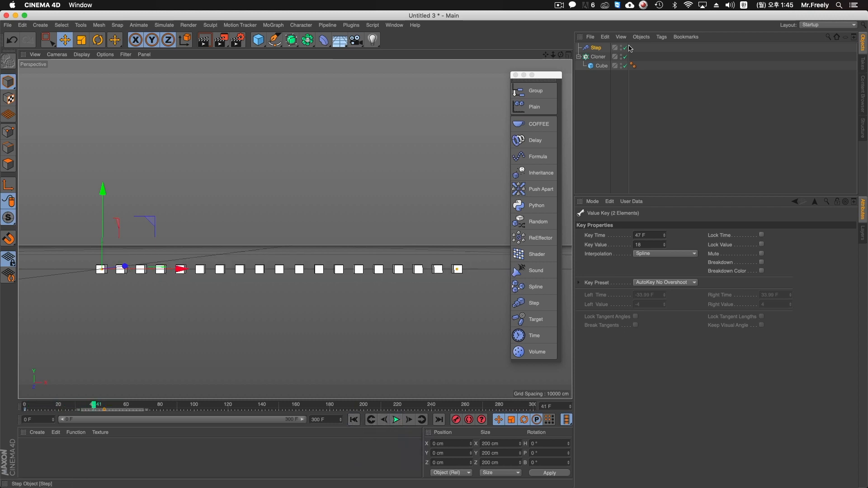
- Delete the Step Gap animation track from the Step effector and reset Step Gap to 0
click(592, 48)
right_click(593, 337)
mouse_move(622, 326)
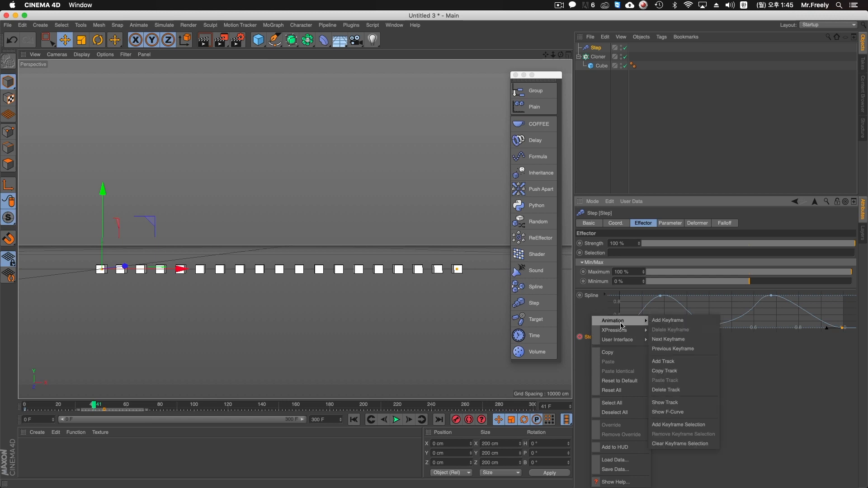
click(668, 390)
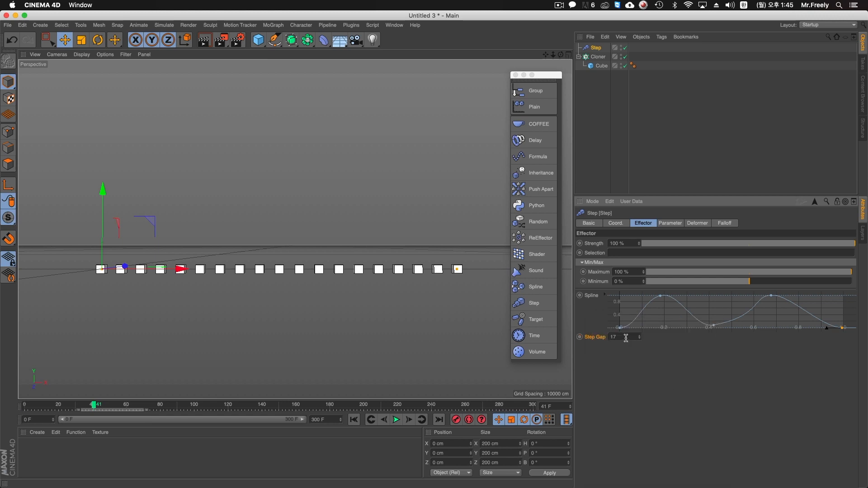
text(0)
key(Return)
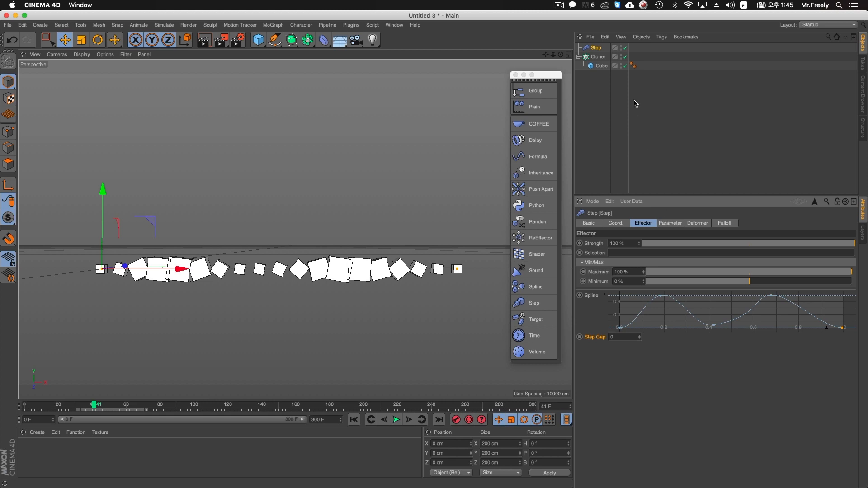
- Open the Step effector's Deformer settings and examine the row of clones from an angled view above
click(672, 224)
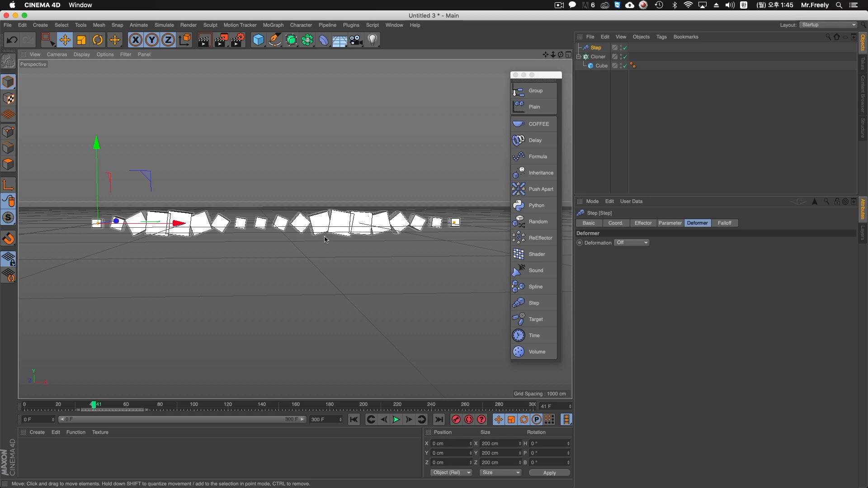
alt+drag(320, 236, 387, 219)
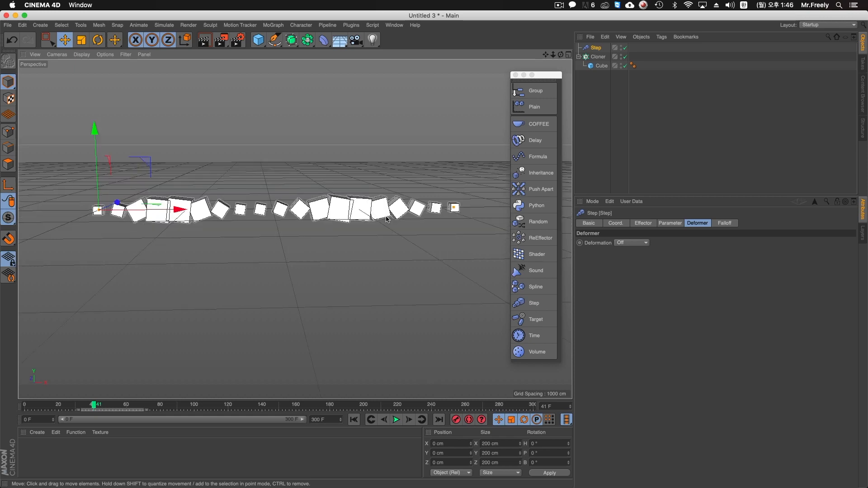
alt+drag(348, 223, 333, 212)
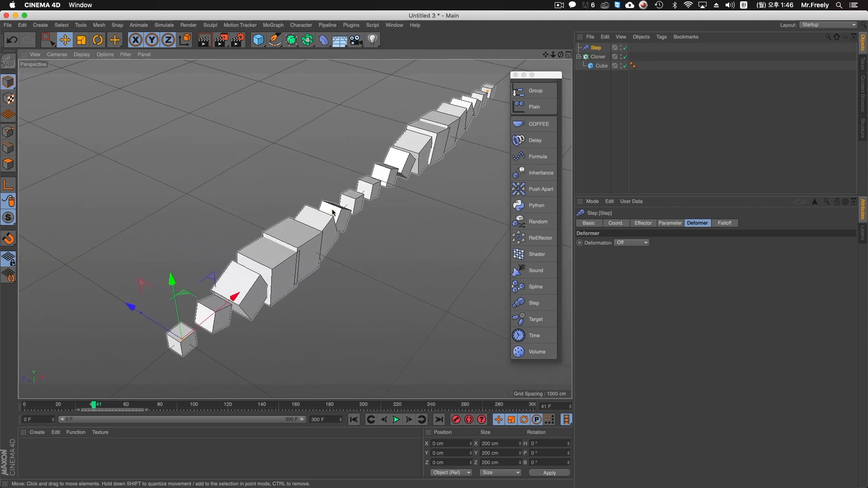